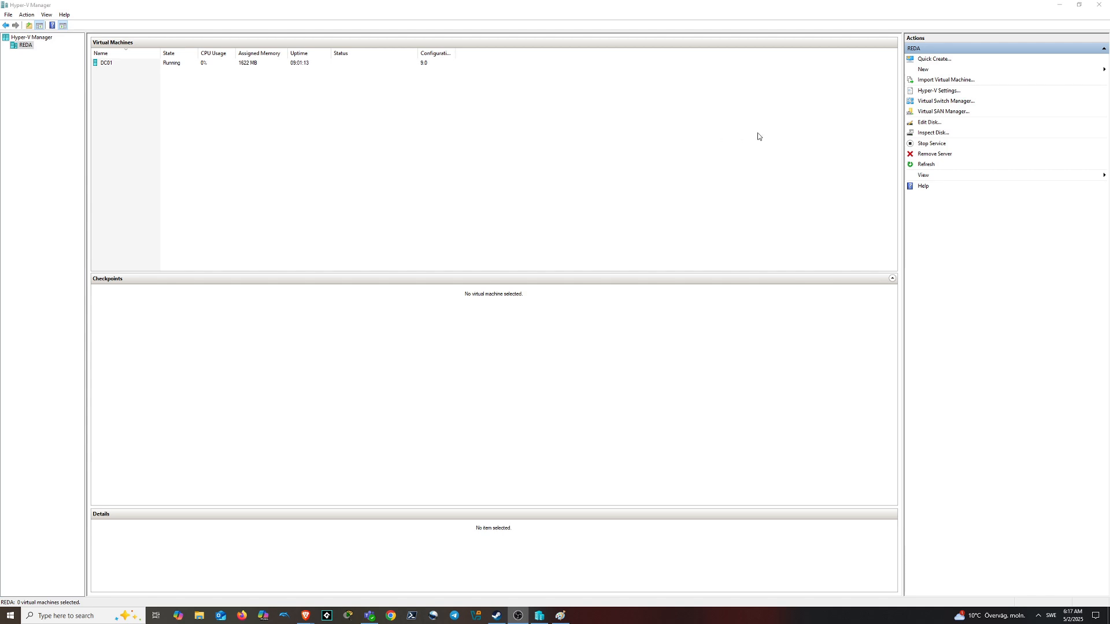
# Start a new virtual machine named WIN10PC01 and advance the wizard to memory assignment
pyautogui.click(927, 69)
pyautogui.click(1058, 69)
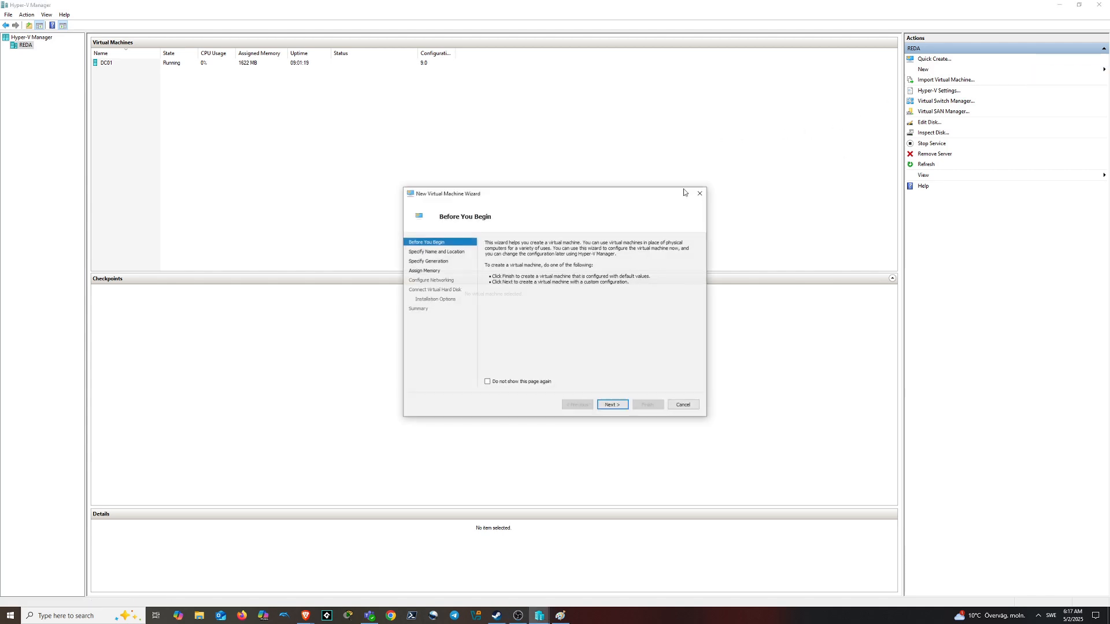
pyautogui.click(612, 404)
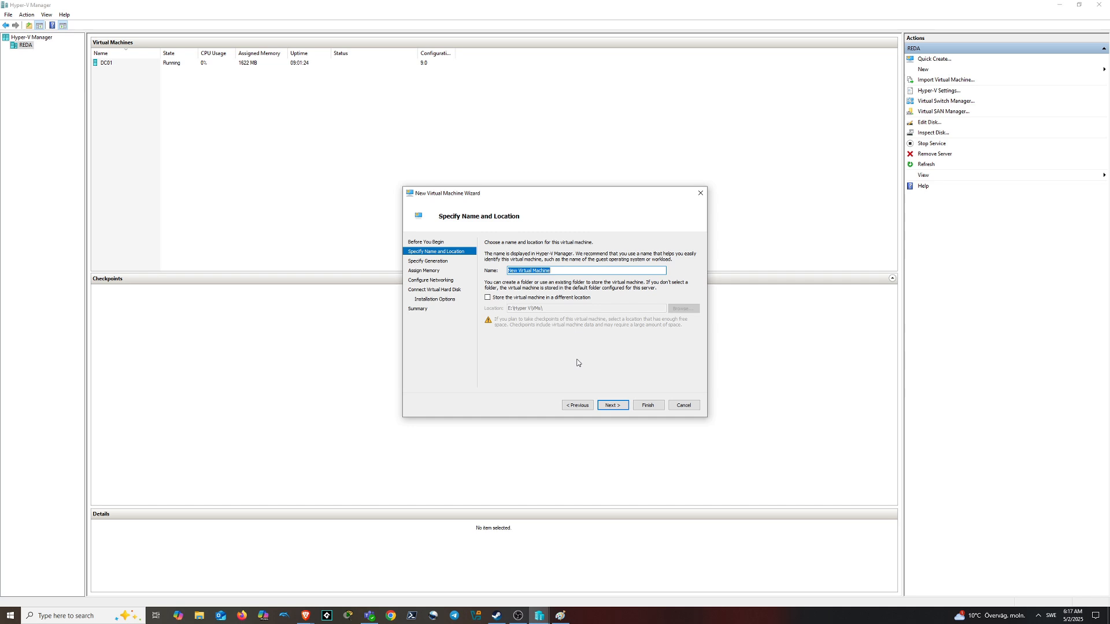
pyautogui.write('WIN10PC01')
pyautogui.click(613, 406)
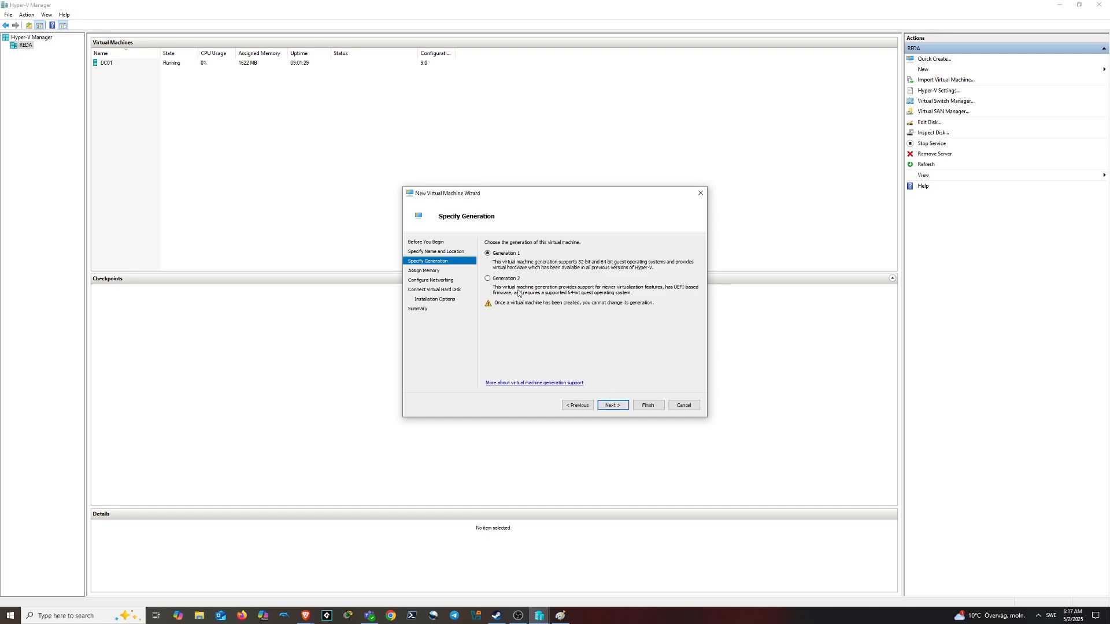
pyautogui.click(613, 405)
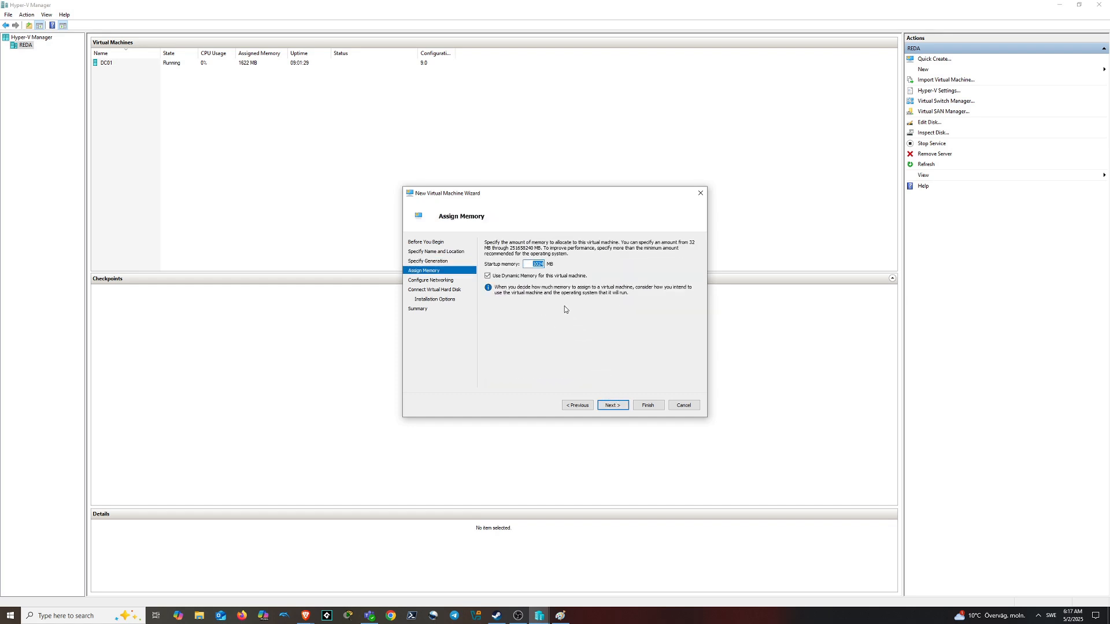
# Give the VM 2048 MB memory, the RedaServers switch and a 20 GB virtual disk
pyautogui.write('2048')
pyautogui.click(613, 406)
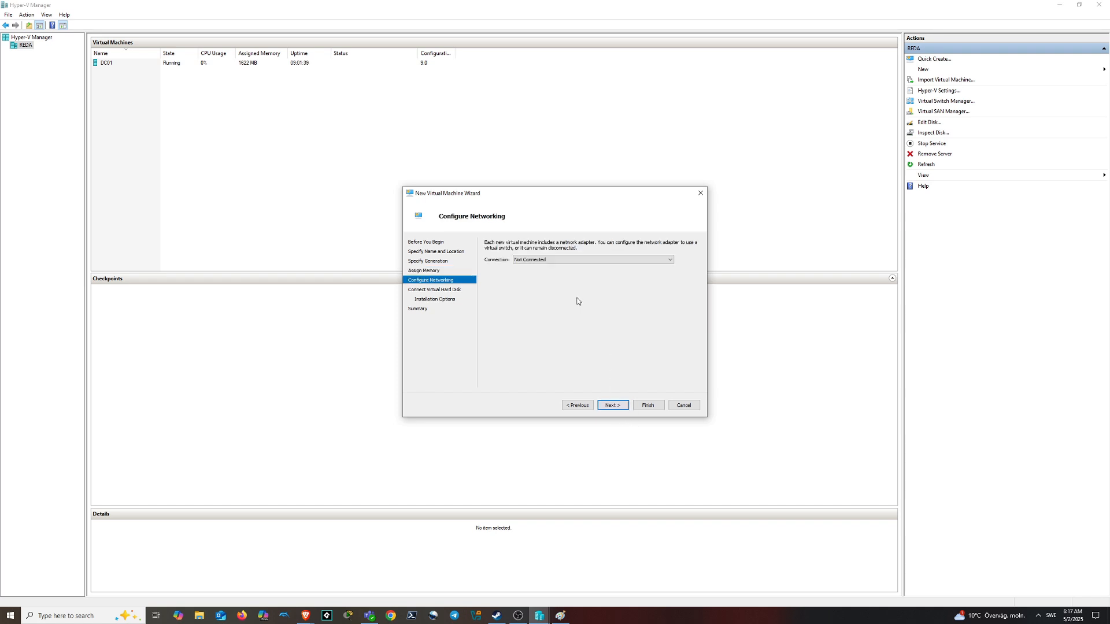
pyautogui.click(563, 262)
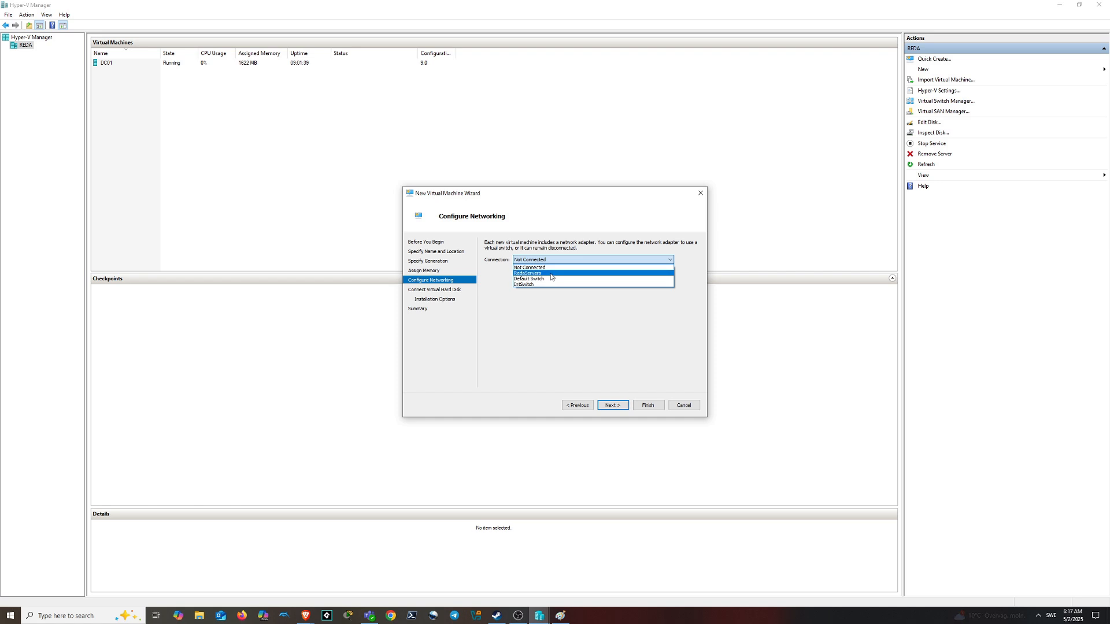
pyautogui.click(550, 273)
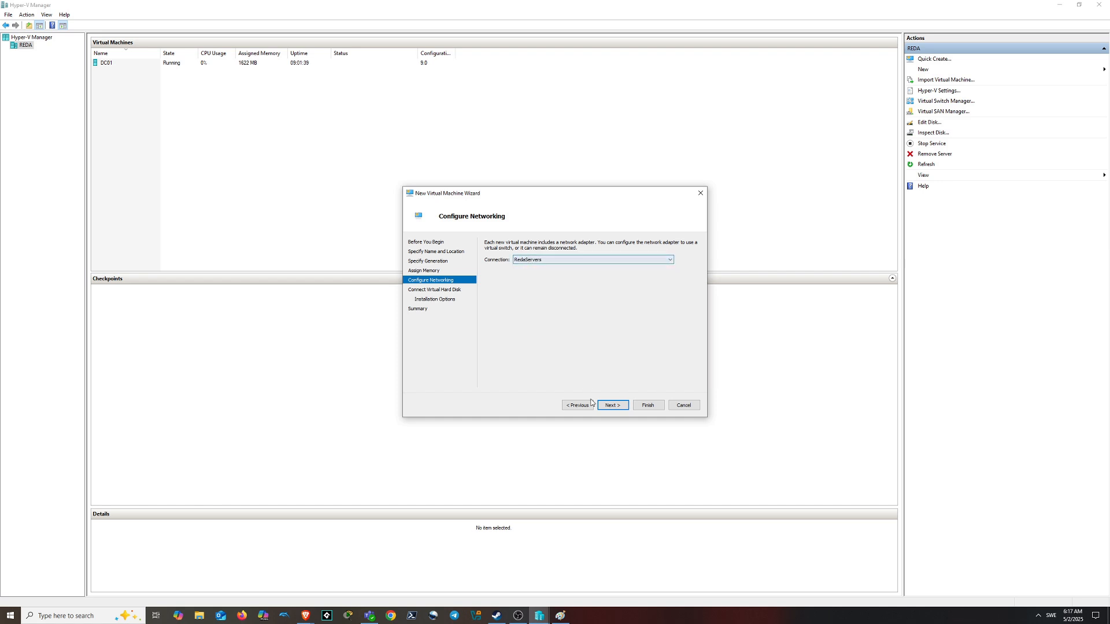
pyautogui.click(613, 406)
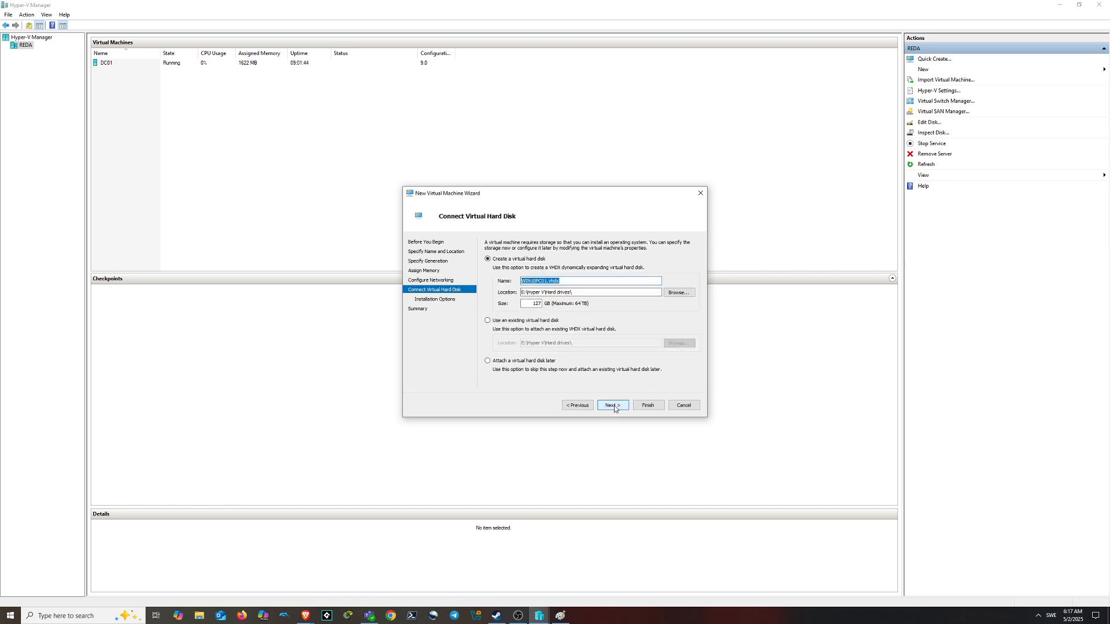
pyautogui.doubleClick(528, 303)
pyautogui.write('20')
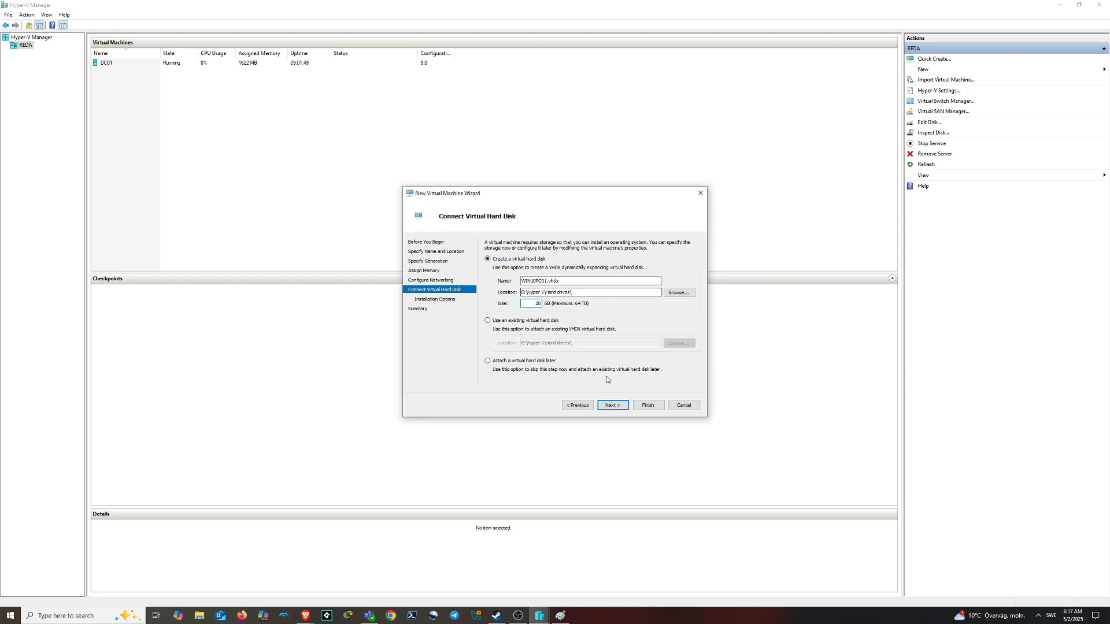
pyautogui.click(613, 407)
# Attach the Windows10 ISO as bootable install media and finish creating WIN10PC01
pyautogui.click(589, 271)
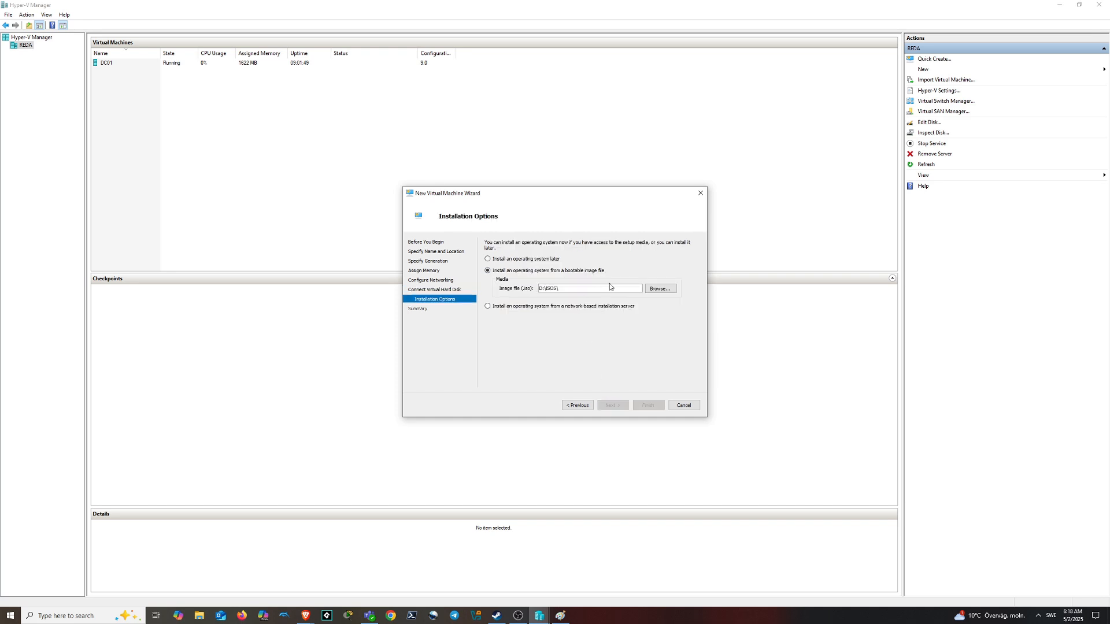
pyautogui.click(658, 289)
pyautogui.click(506, 315)
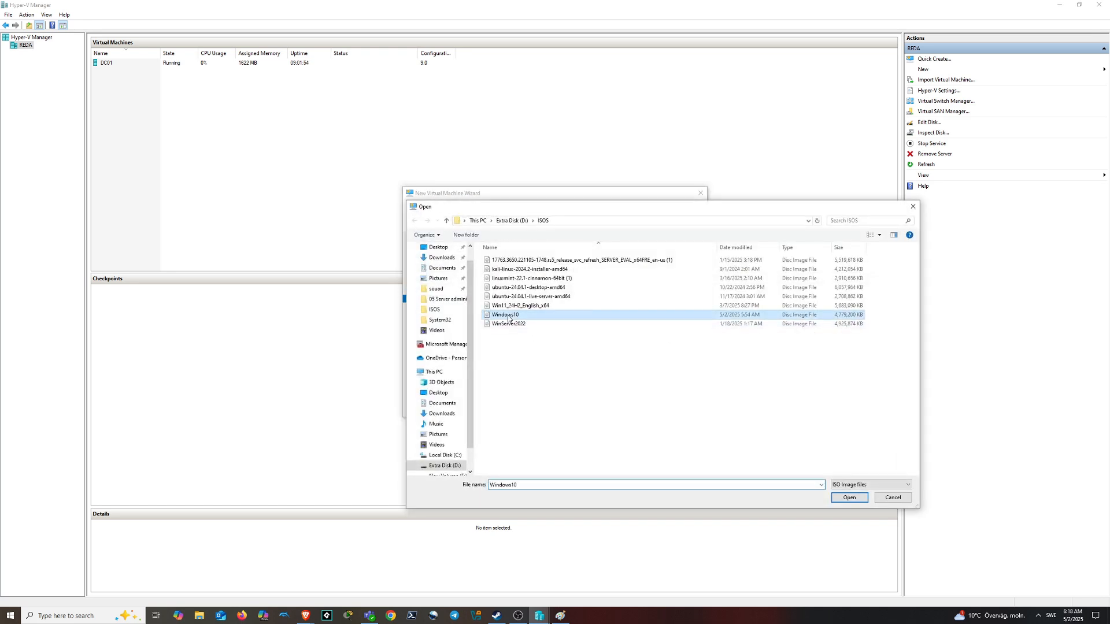
pyautogui.click(848, 498)
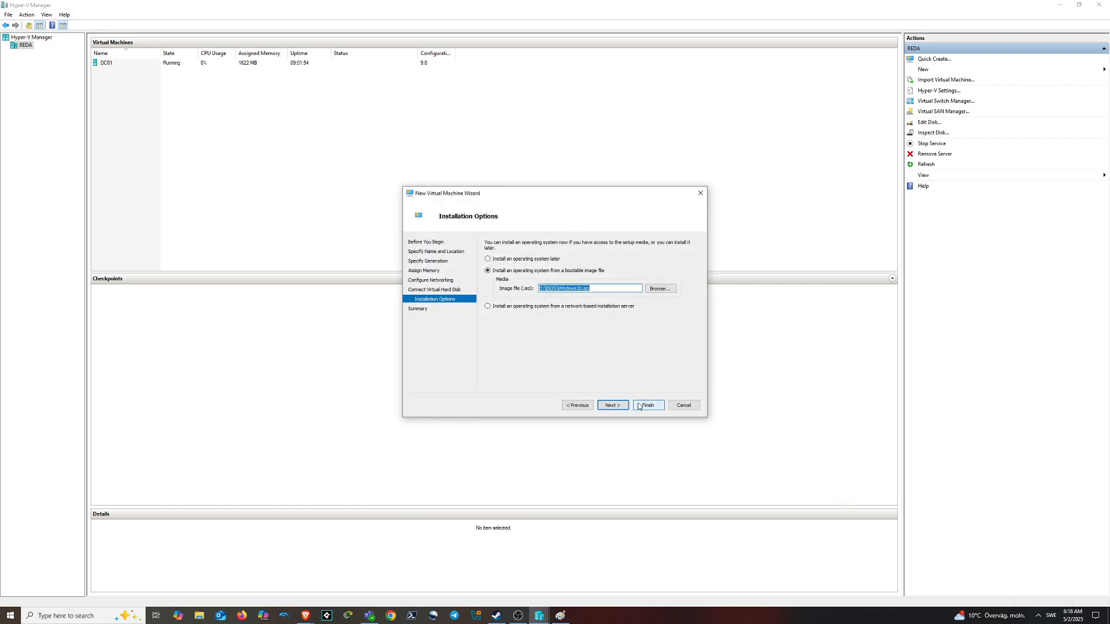
pyautogui.click(620, 407)
pyautogui.click(646, 406)
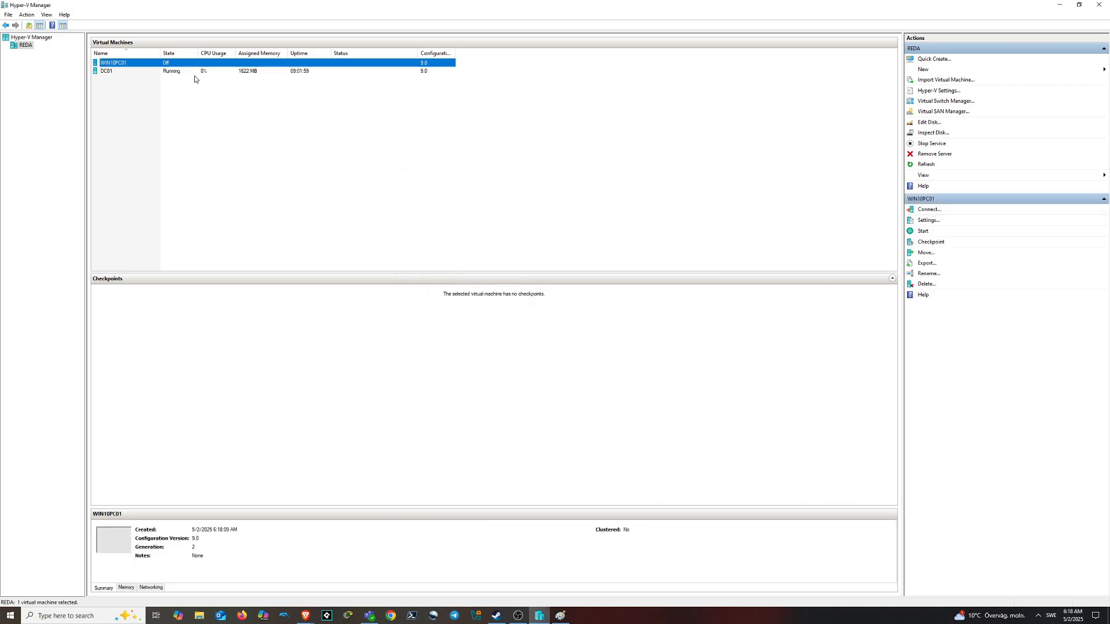
# Connect to WIN10PC01 and start it so it boots into Windows Setup
pyautogui.doubleClick(161, 64)
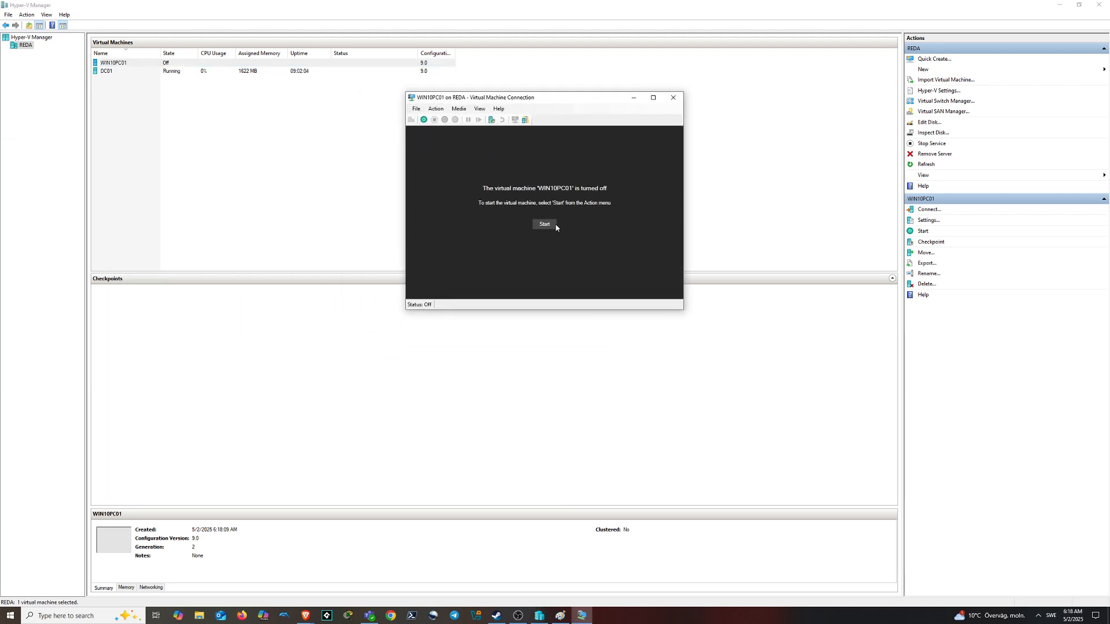
pyautogui.click(554, 226)
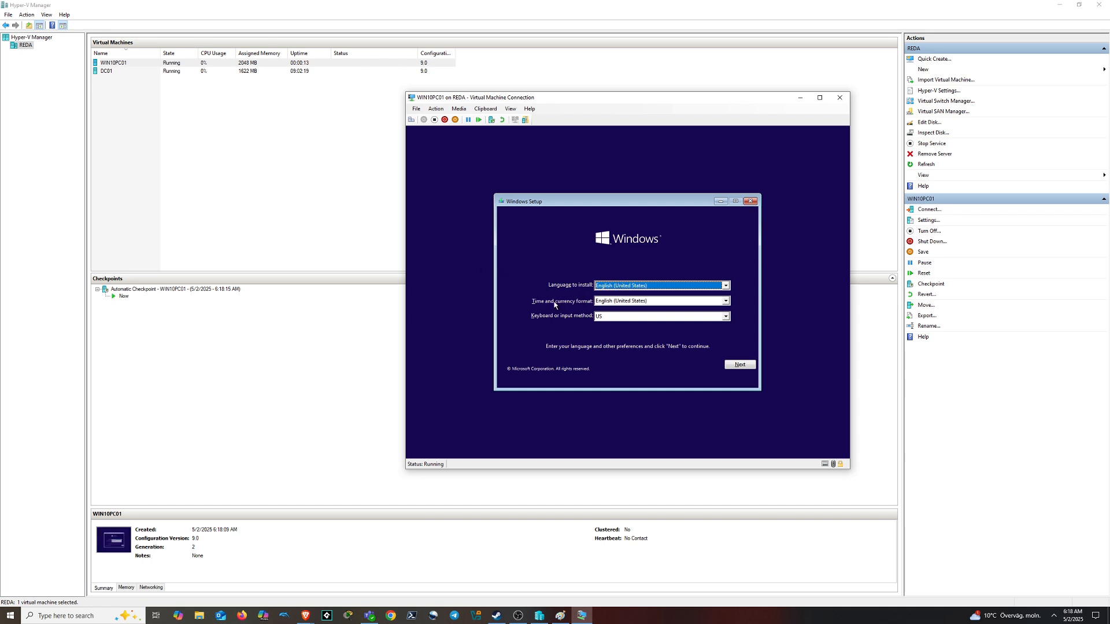
# Set the time and currency format to Swedish (Sweden) in Windows Setup
pyautogui.click(617, 302)
pyautogui.press('t')
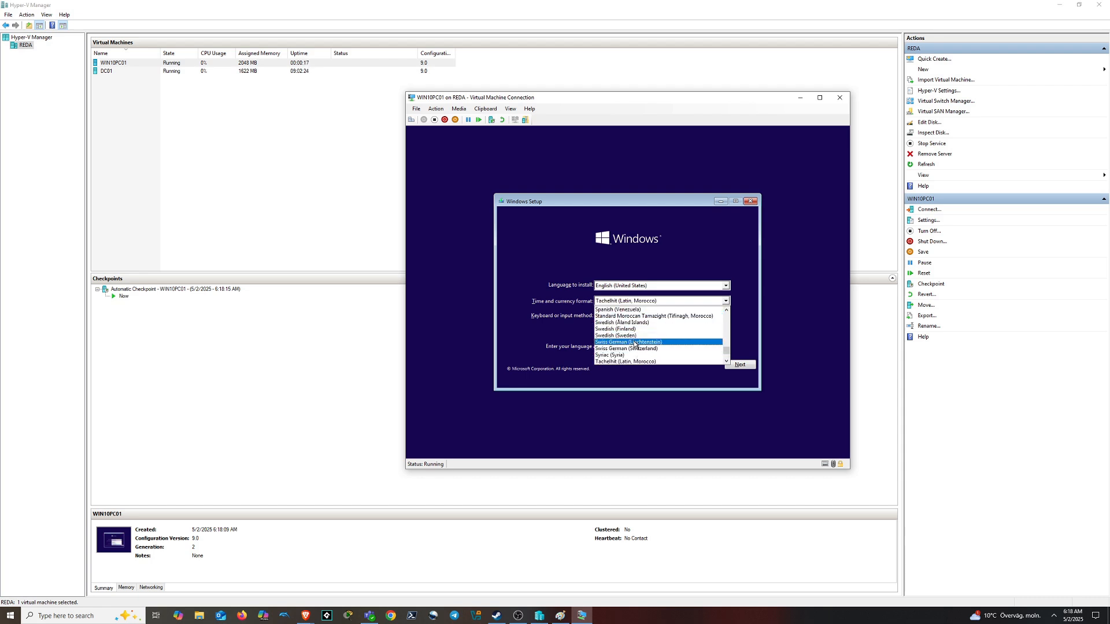
pyautogui.click(637, 336)
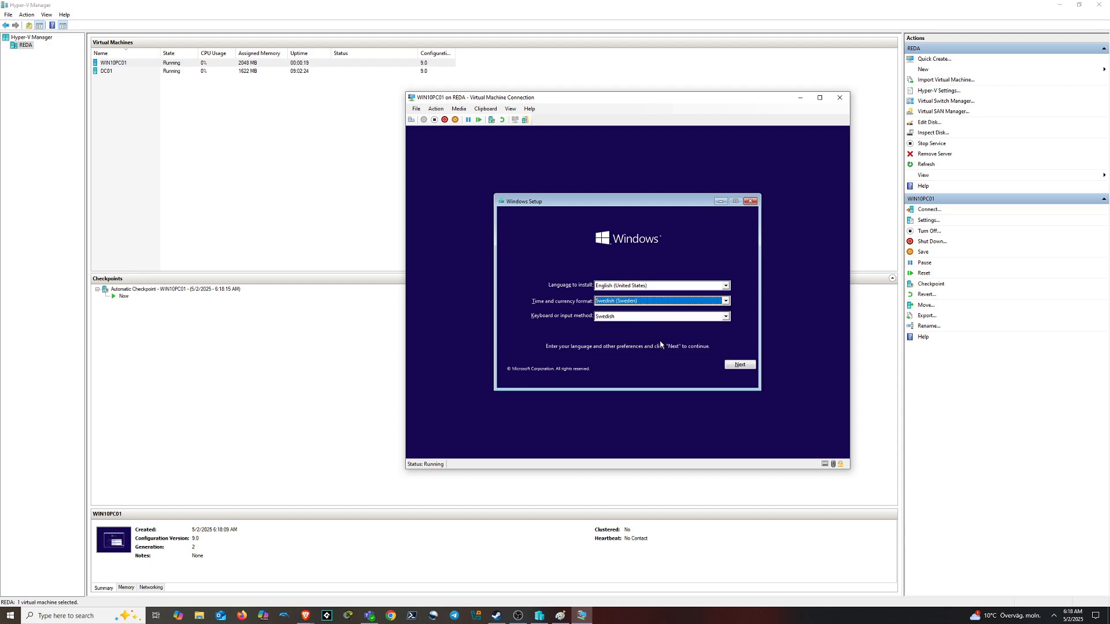
pyautogui.click(748, 367)
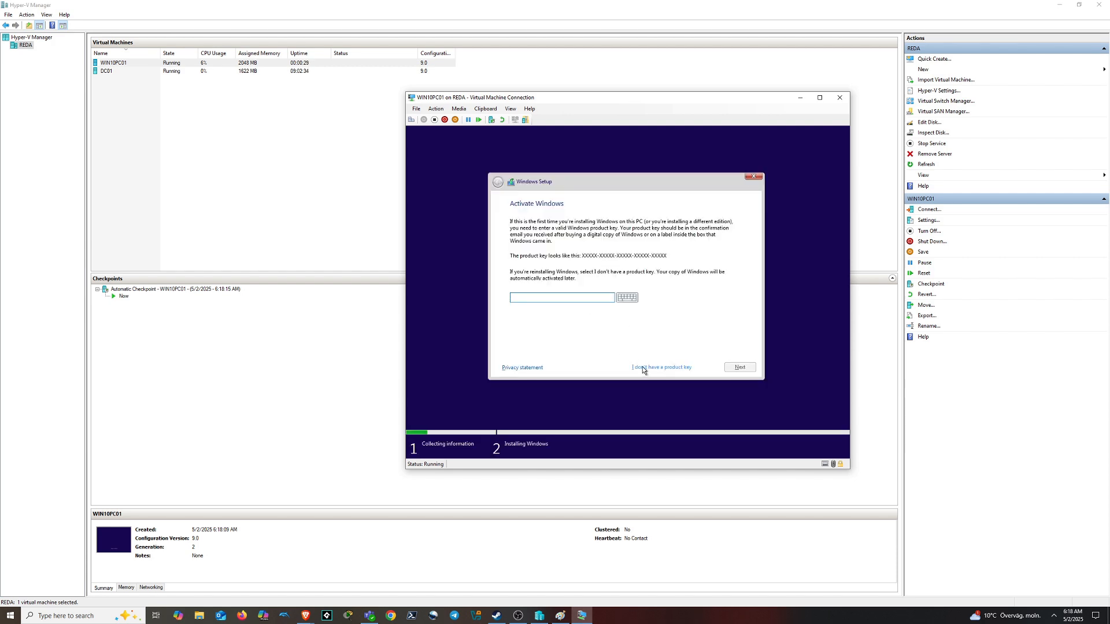
# Skip the product key and choose Windows 10 Pro as the edition
pyautogui.click(677, 368)
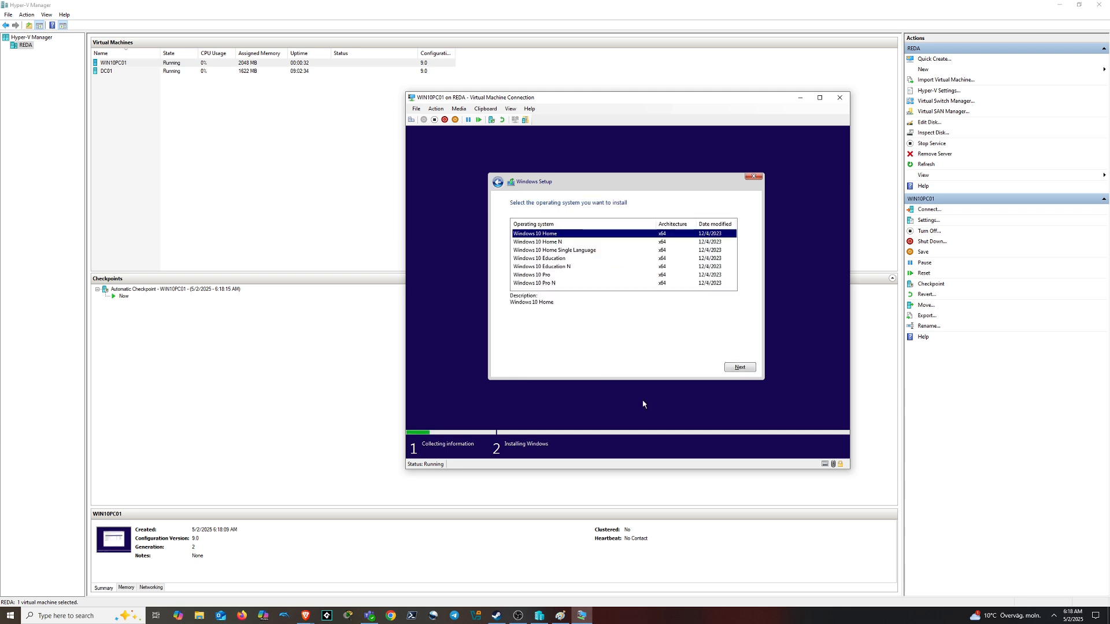
pyautogui.click(551, 276)
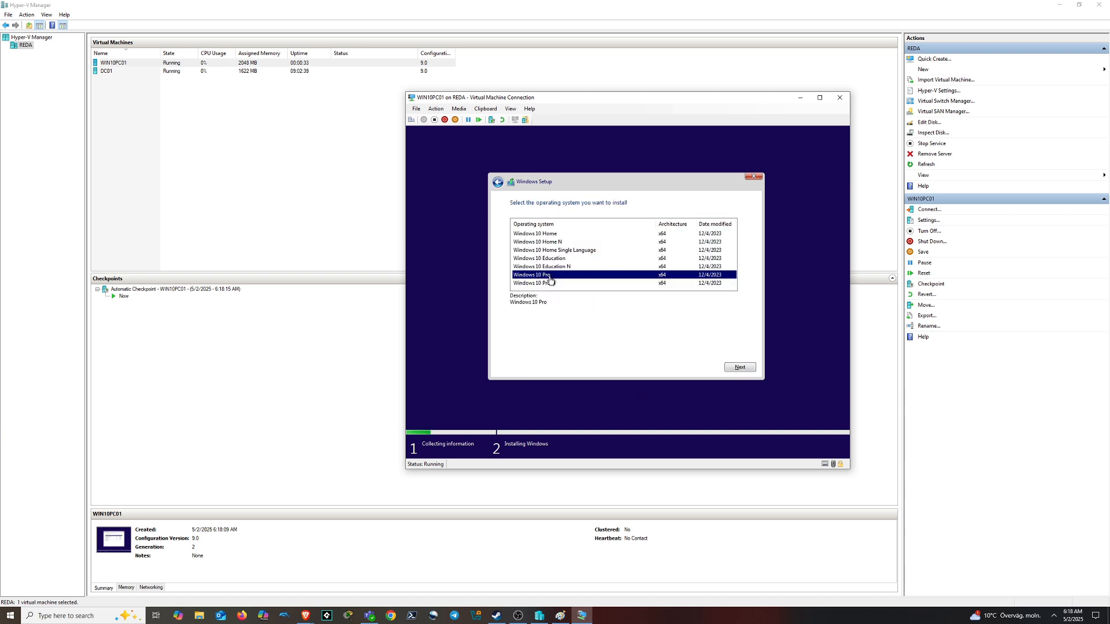
pyautogui.click(745, 369)
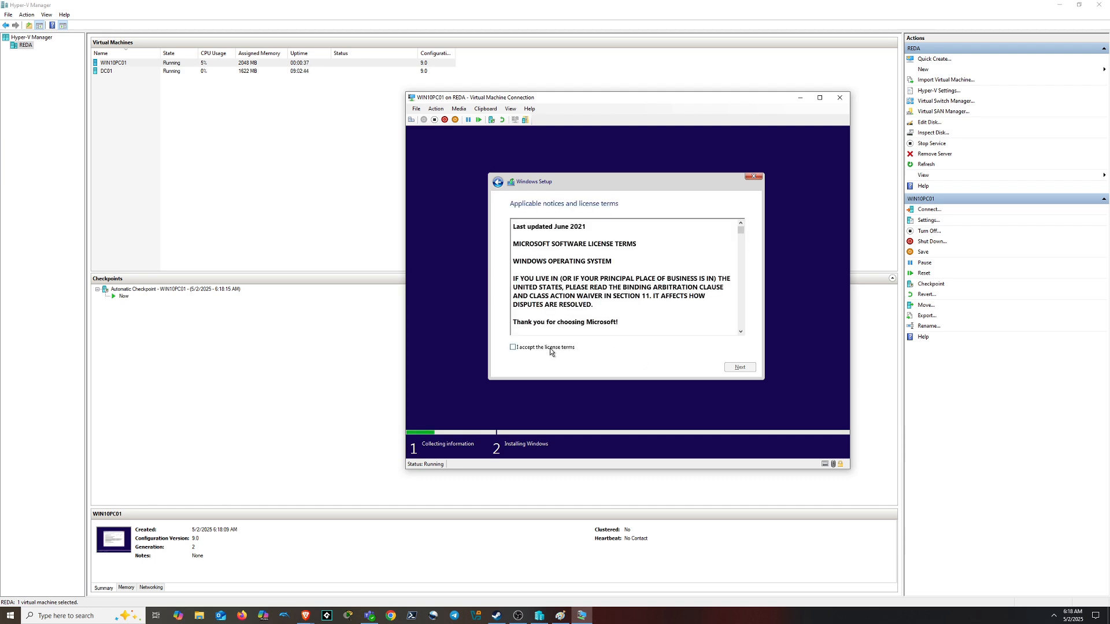
# Accept the licence terms and start a Custom Windows-only install, then return to Hyper-V Manager
pyautogui.click(529, 348)
pyautogui.click(742, 368)
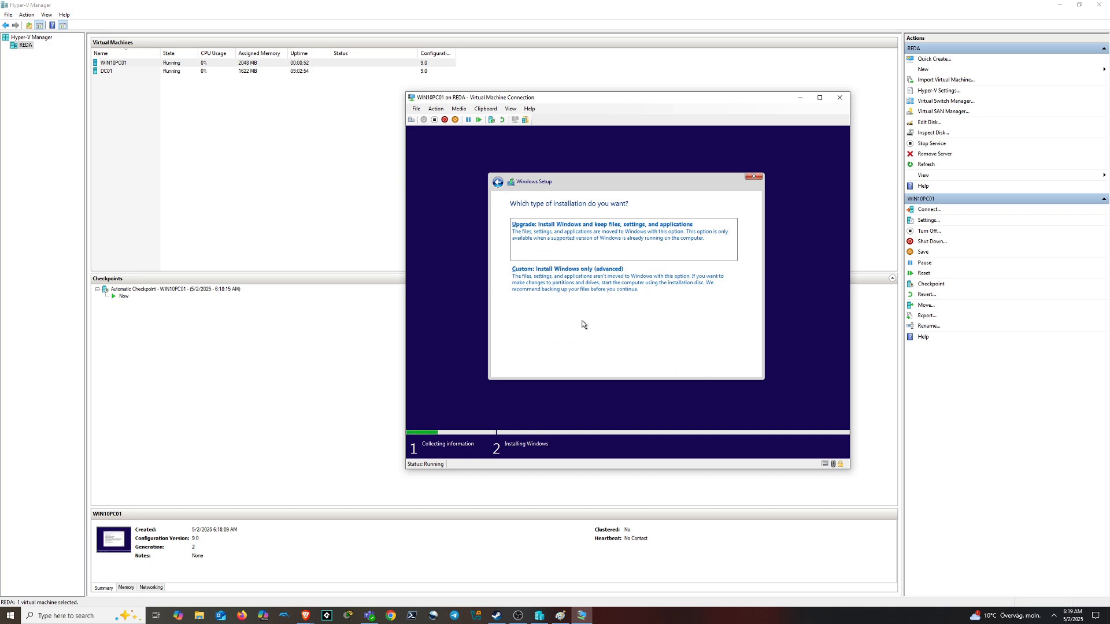
pyautogui.click(581, 322)
pyautogui.click(735, 368)
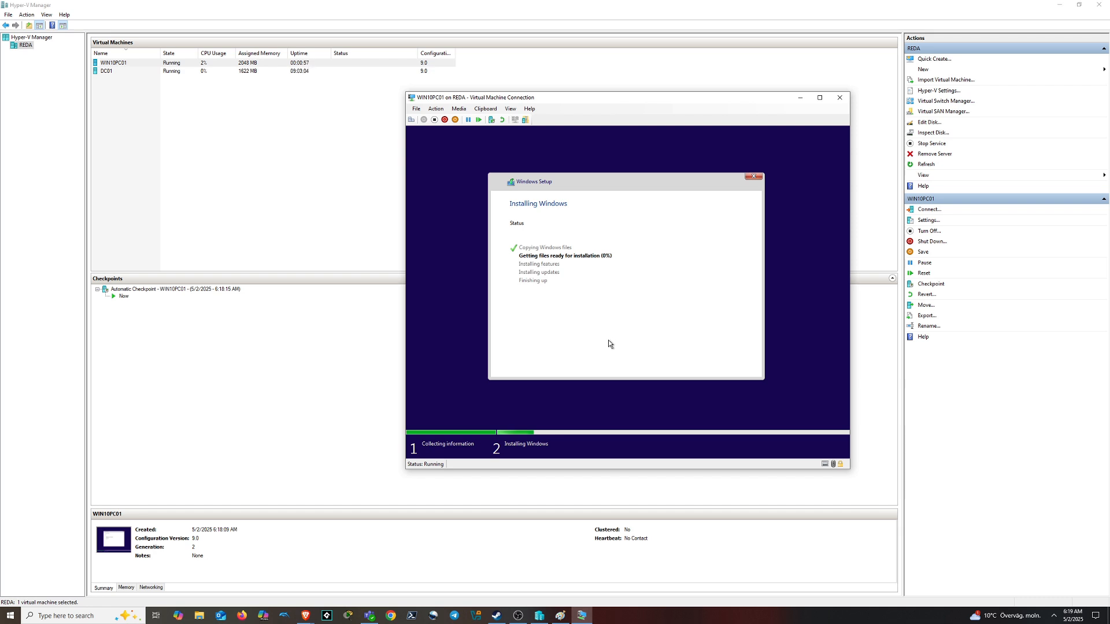
pyautogui.click(242, 182)
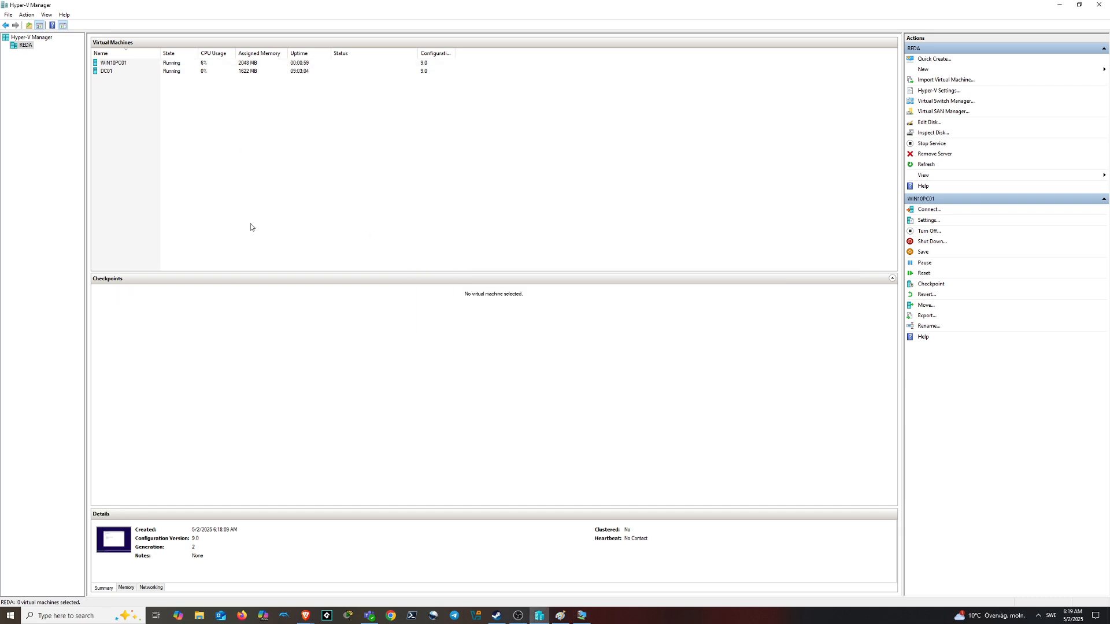
# Disable checkpoints in WIN10PC01's settings and apply the change
pyautogui.rightClick(166, 64)
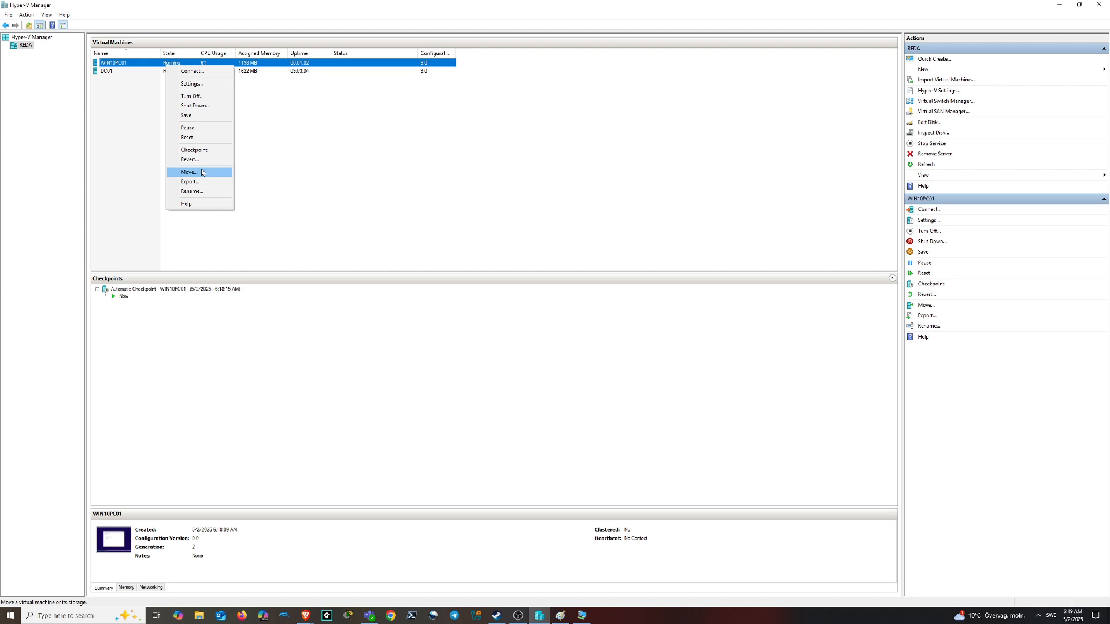
pyautogui.click(191, 83)
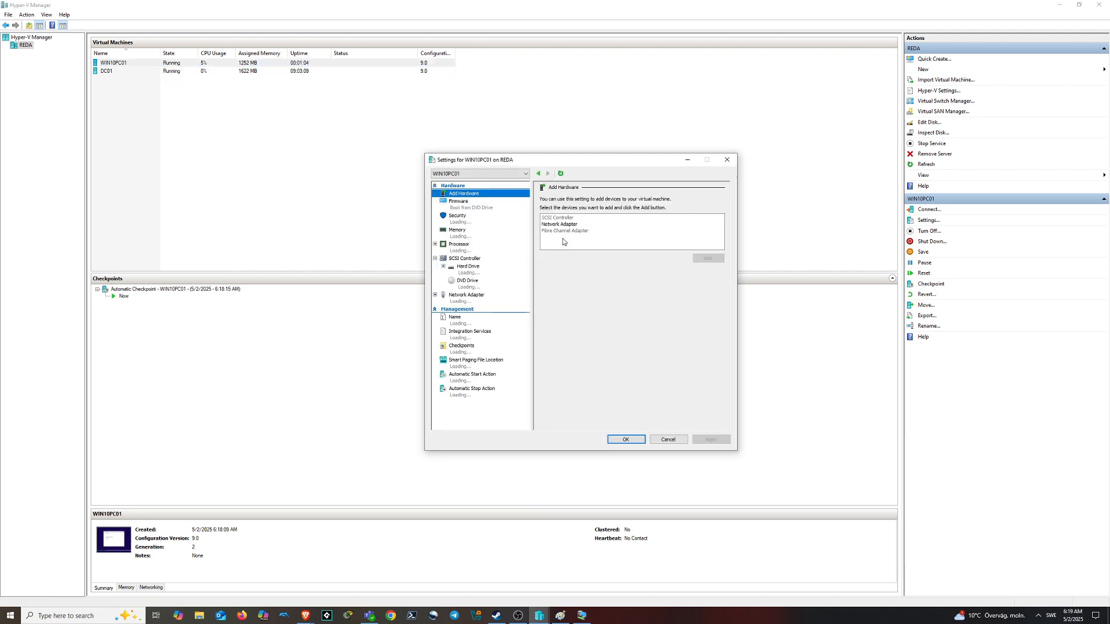
pyautogui.click(472, 349)
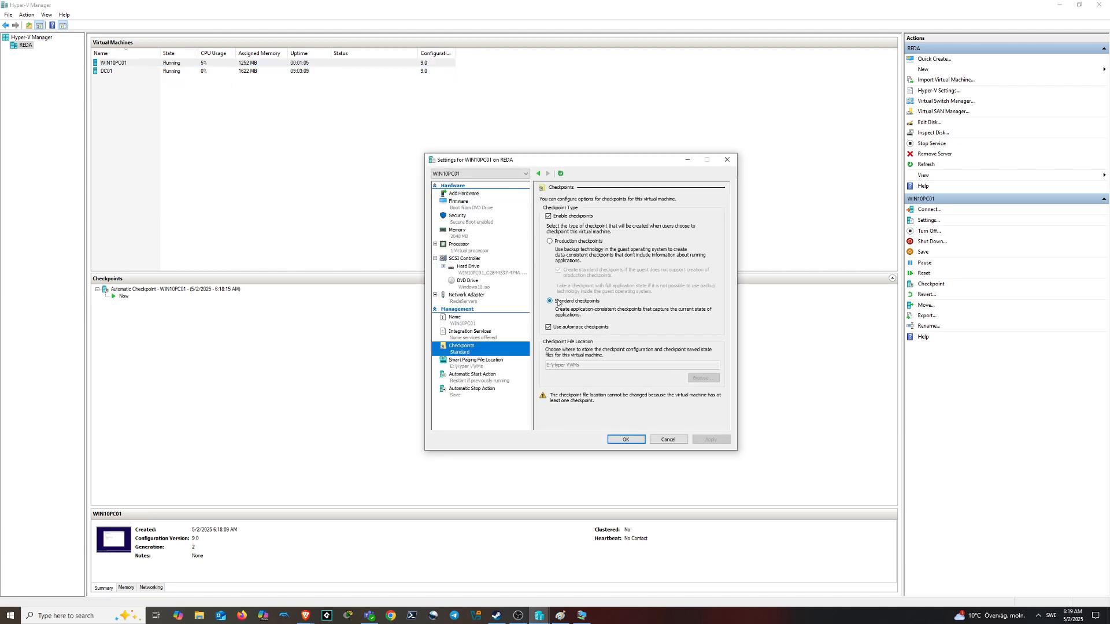
pyautogui.click(559, 219)
pyautogui.click(559, 219)
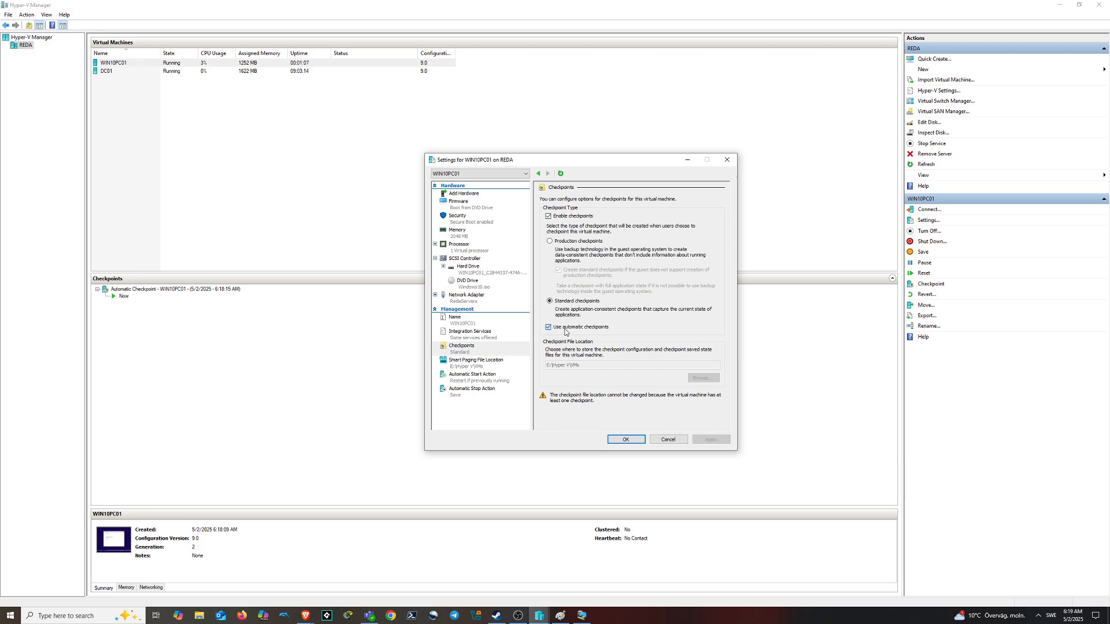
pyautogui.click(574, 217)
pyautogui.click(714, 440)
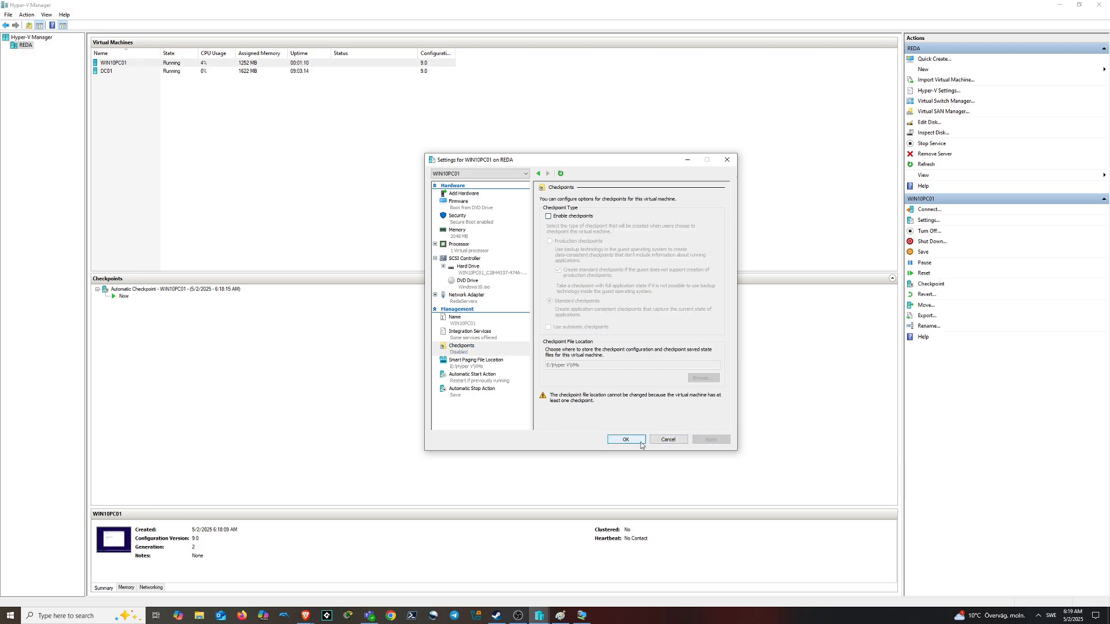
pyautogui.click(626, 440)
# Delete the automatic checkpoint's subtree so WIN10PC01 has no checkpoints
pyautogui.click(155, 290)
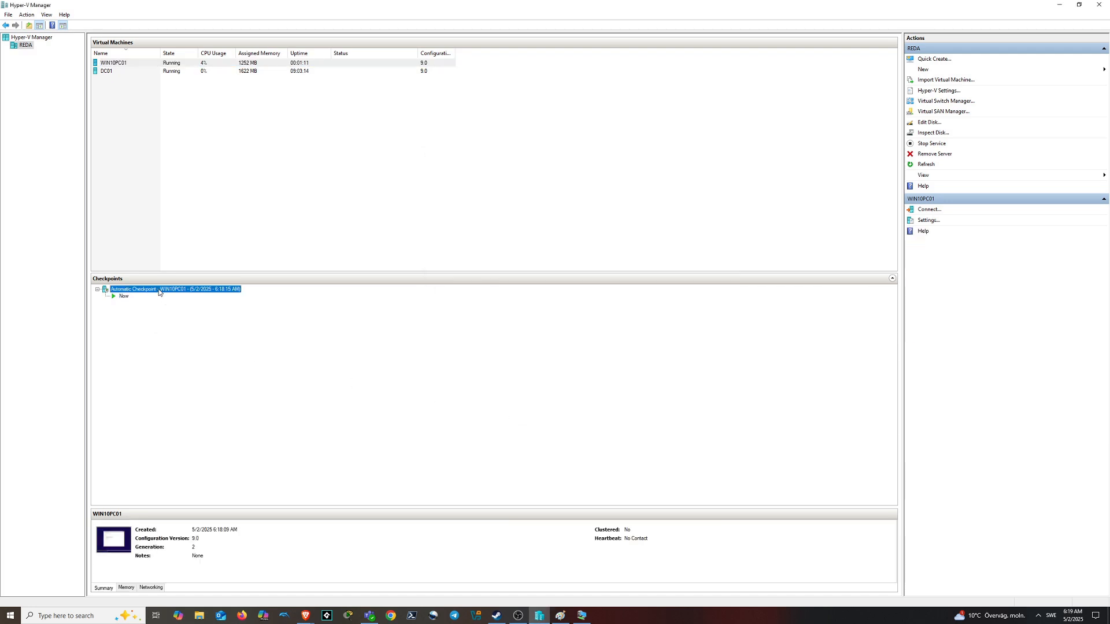
pyautogui.rightClick(157, 289)
pyautogui.click(215, 345)
pyautogui.click(567, 312)
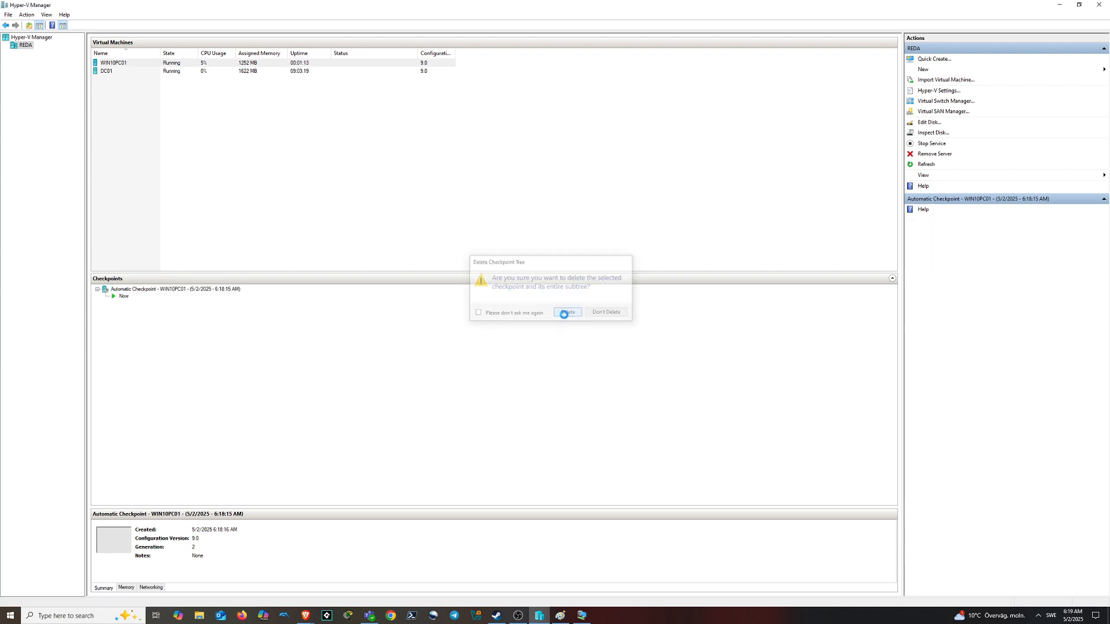
pyautogui.doubleClick(295, 64)
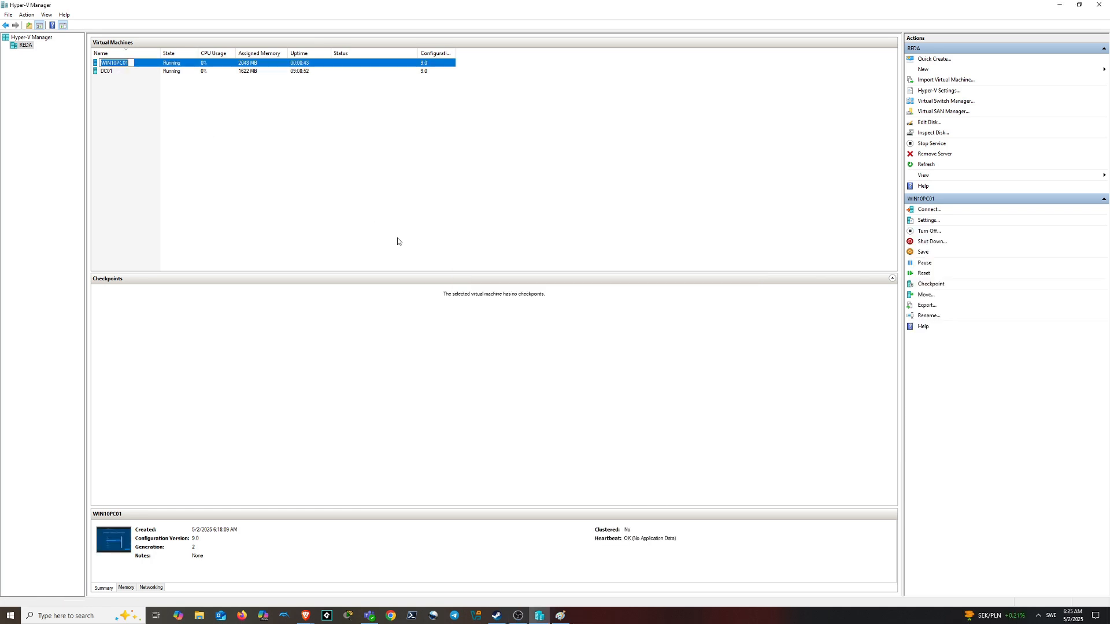
# Open WIN10PC01's console and choose Sweden as the region
pyautogui.click(395, 234)
pyautogui.doubleClick(183, 65)
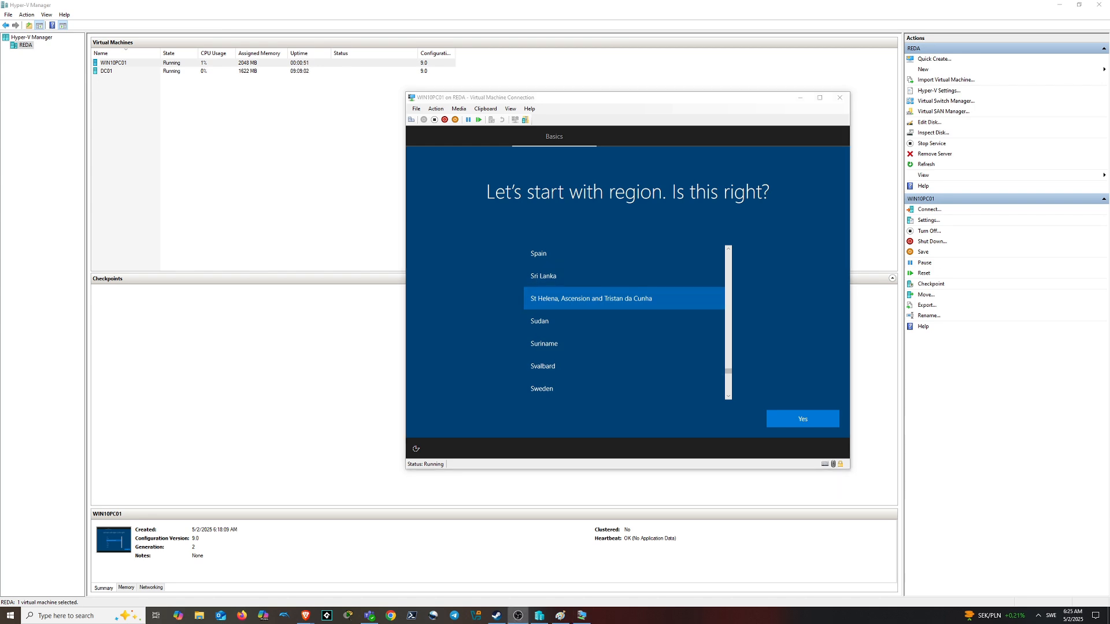
pyautogui.click(834, 295)
pyautogui.scroll(-1, 612, 341)
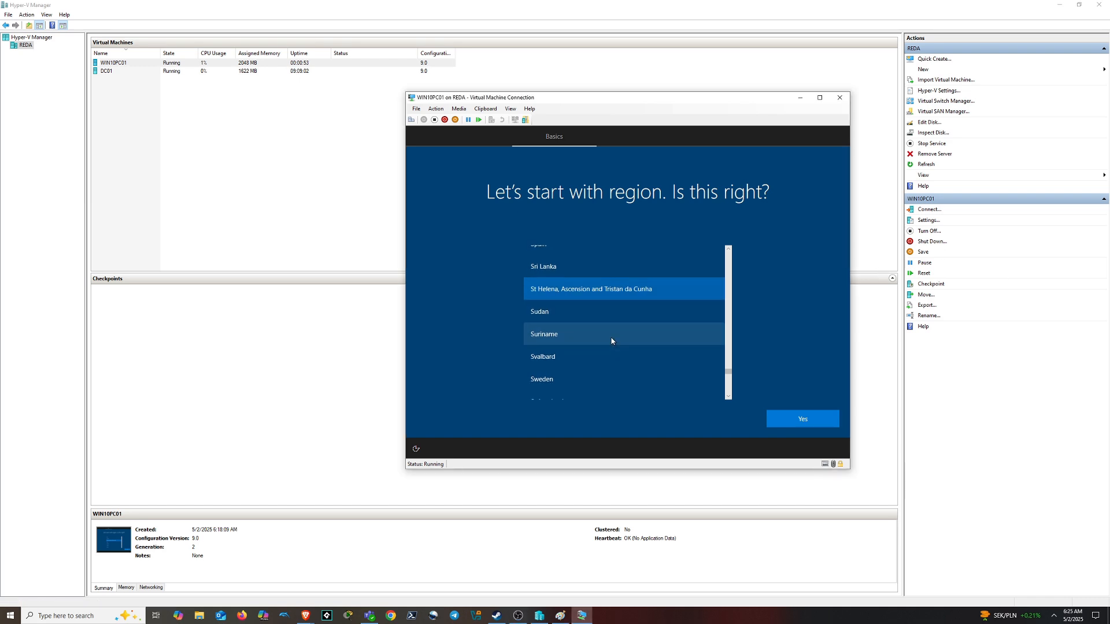
pyautogui.scroll(-1, 602, 355)
pyautogui.click(592, 363)
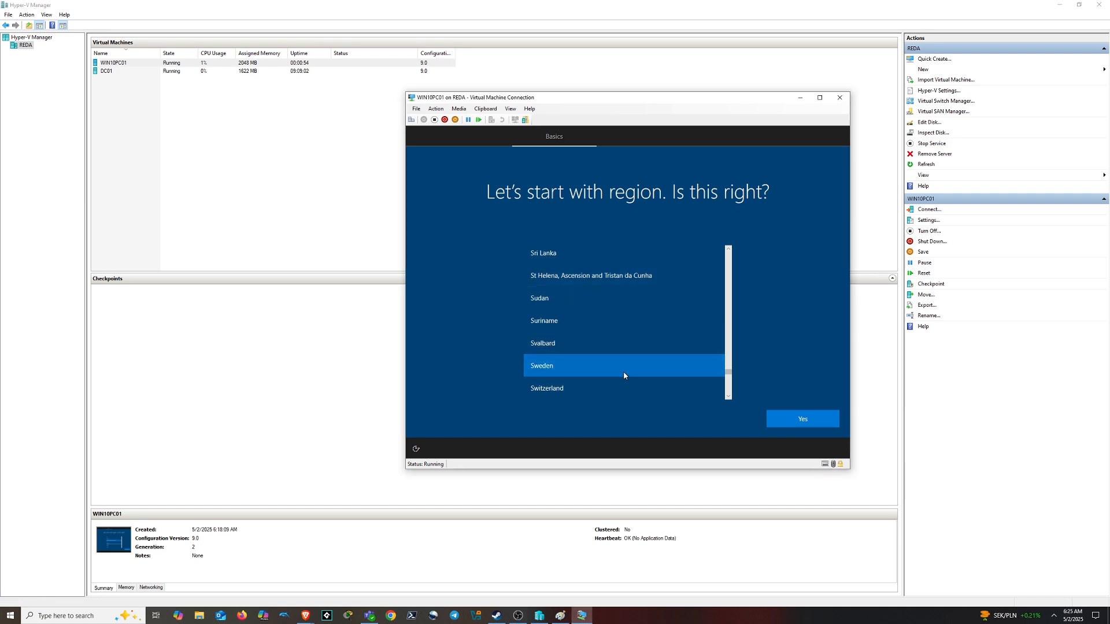
pyautogui.click(804, 417)
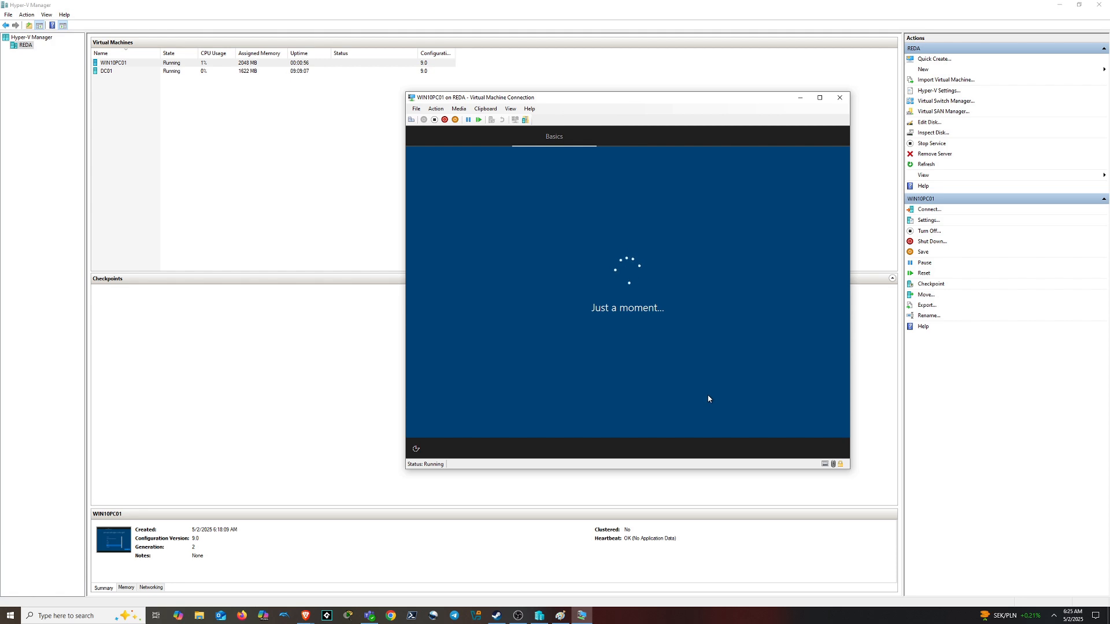
# Choose the Swedish keyboard layout and skip adding a second layout
pyautogui.scroll(-10, 630, 335)
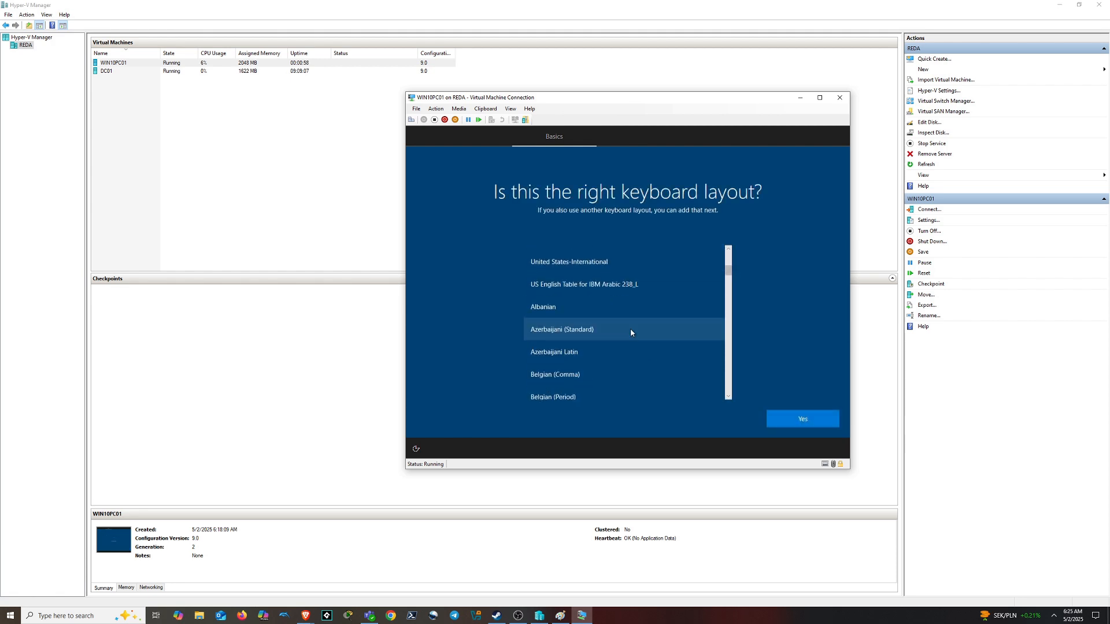
pyautogui.scroll(-15, 632, 355)
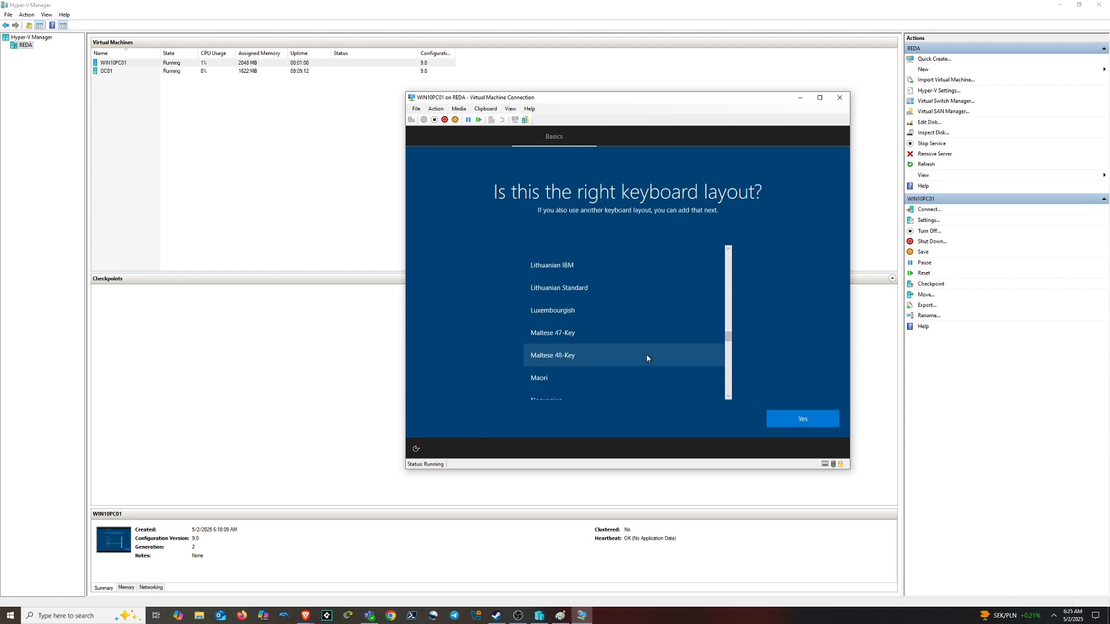
pyautogui.scroll(-15, 636, 347)
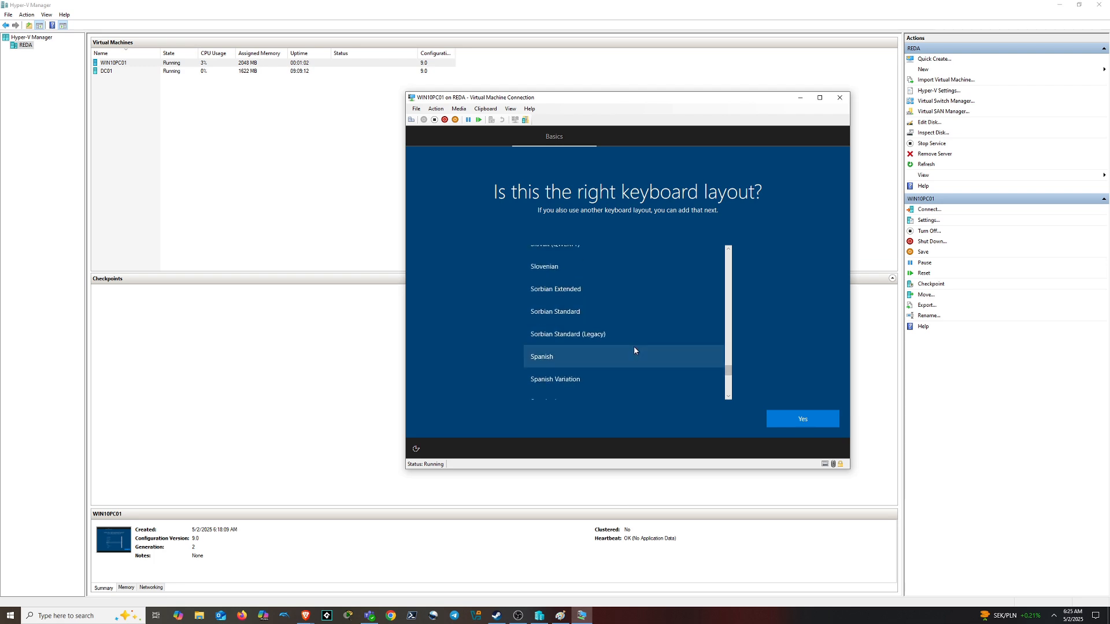
pyautogui.scroll(-3, 639, 334)
pyautogui.scroll(4, 636, 330)
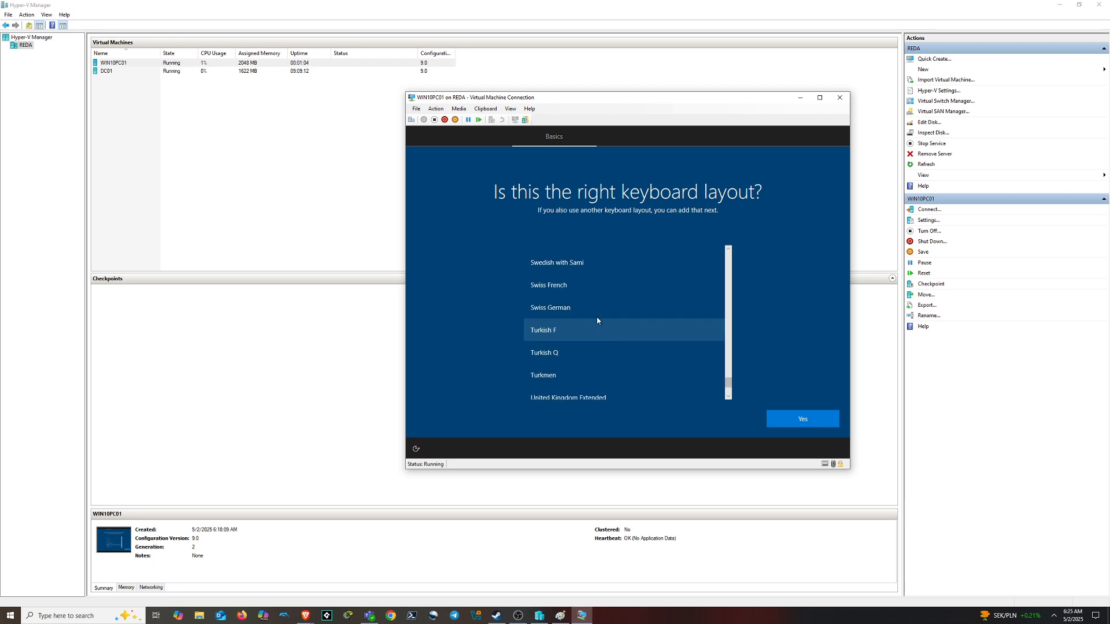
pyautogui.click(582, 287)
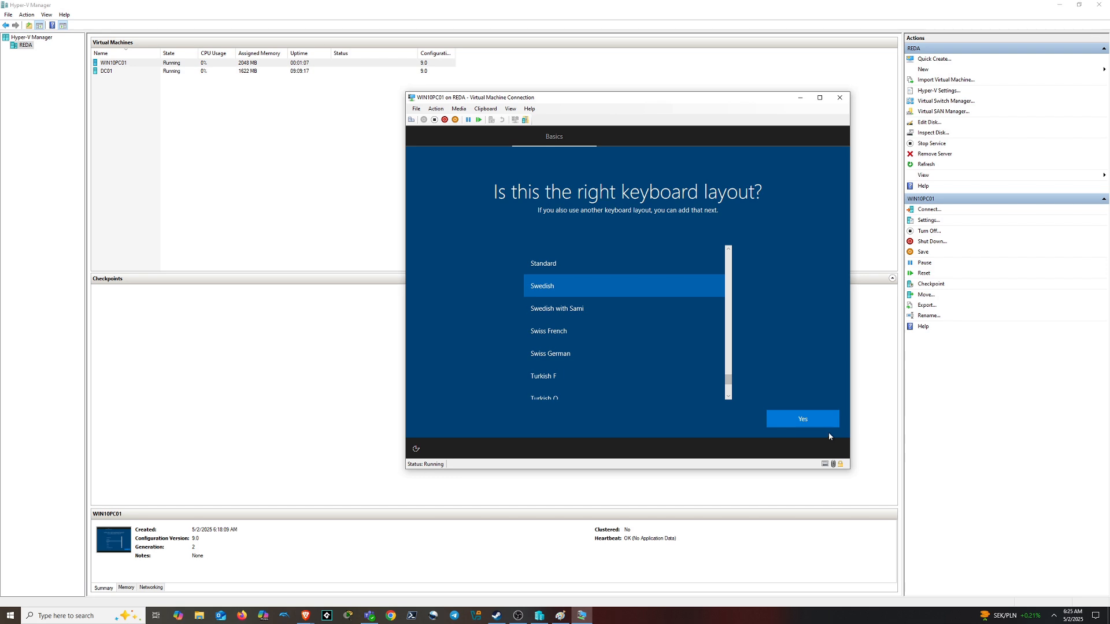
pyautogui.click(816, 421)
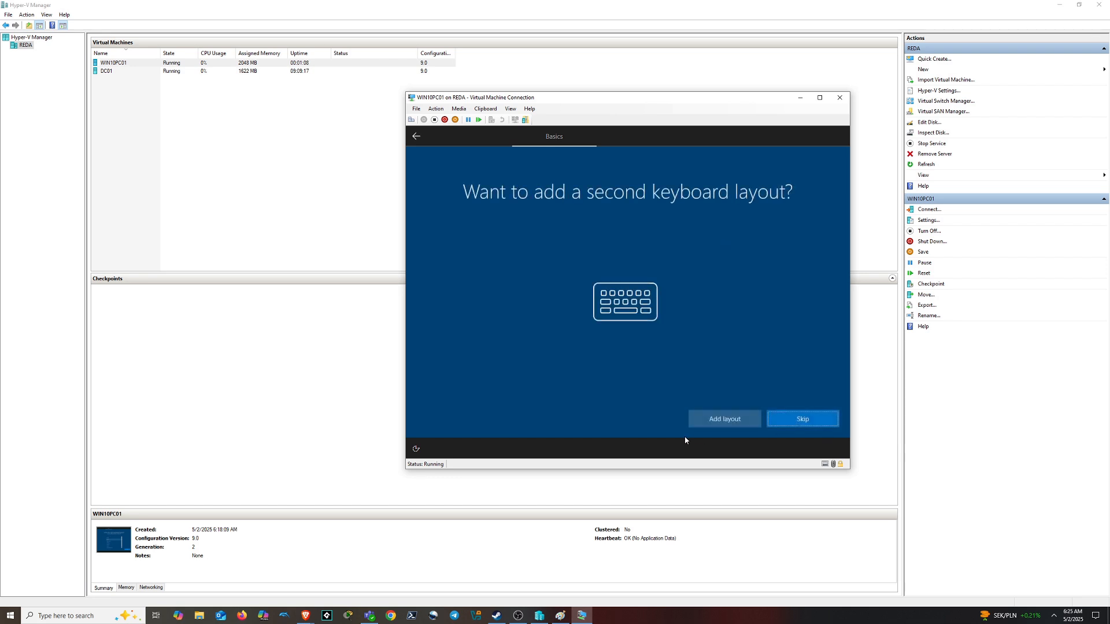
pyautogui.click(787, 419)
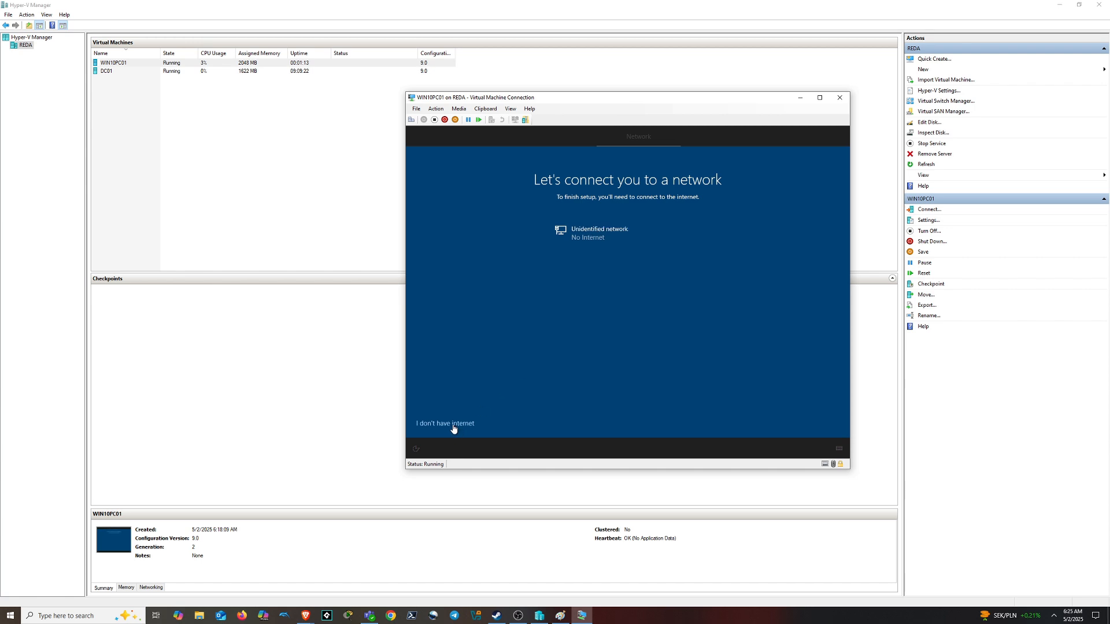
# Choose 'I don't have internet' and continue with limited setup, twice
pyautogui.click(453, 426)
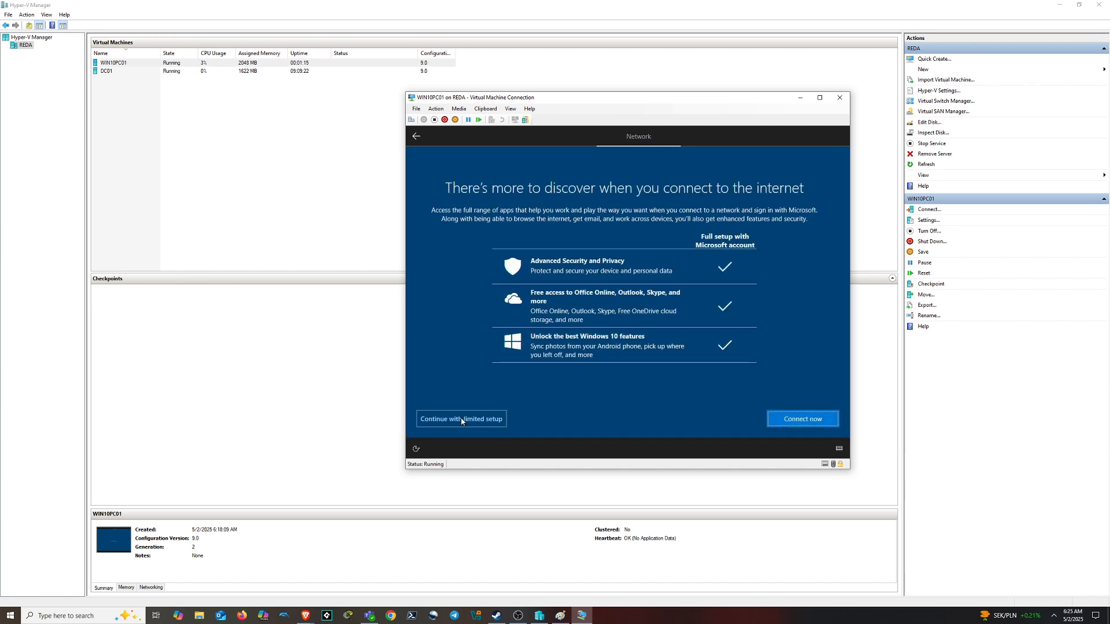
pyautogui.click(461, 419)
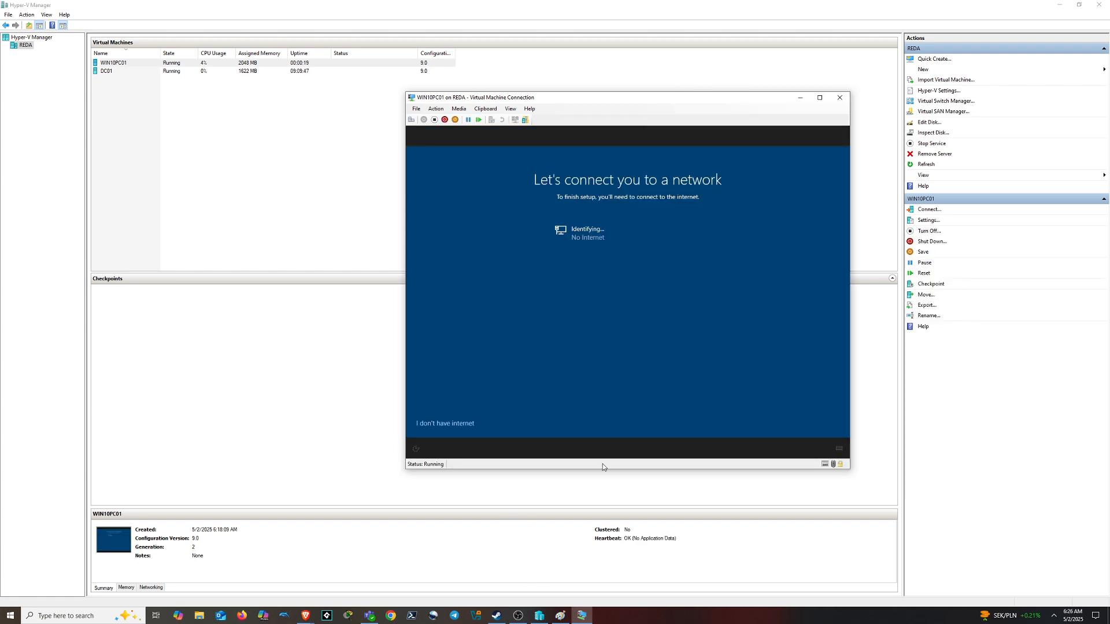
pyautogui.click(460, 425)
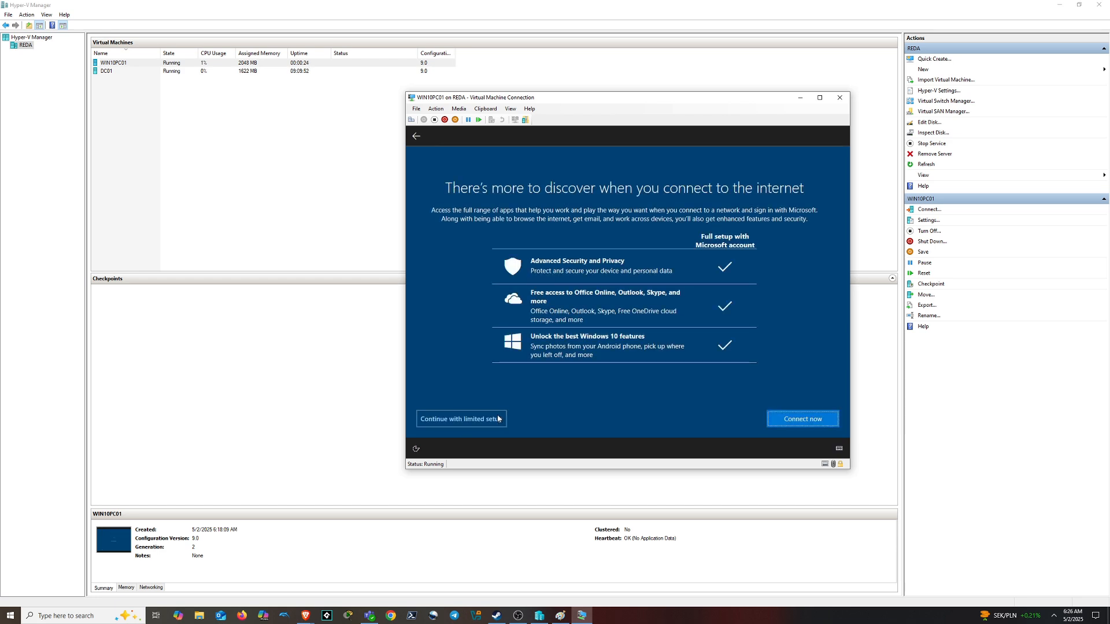
pyautogui.click(464, 421)
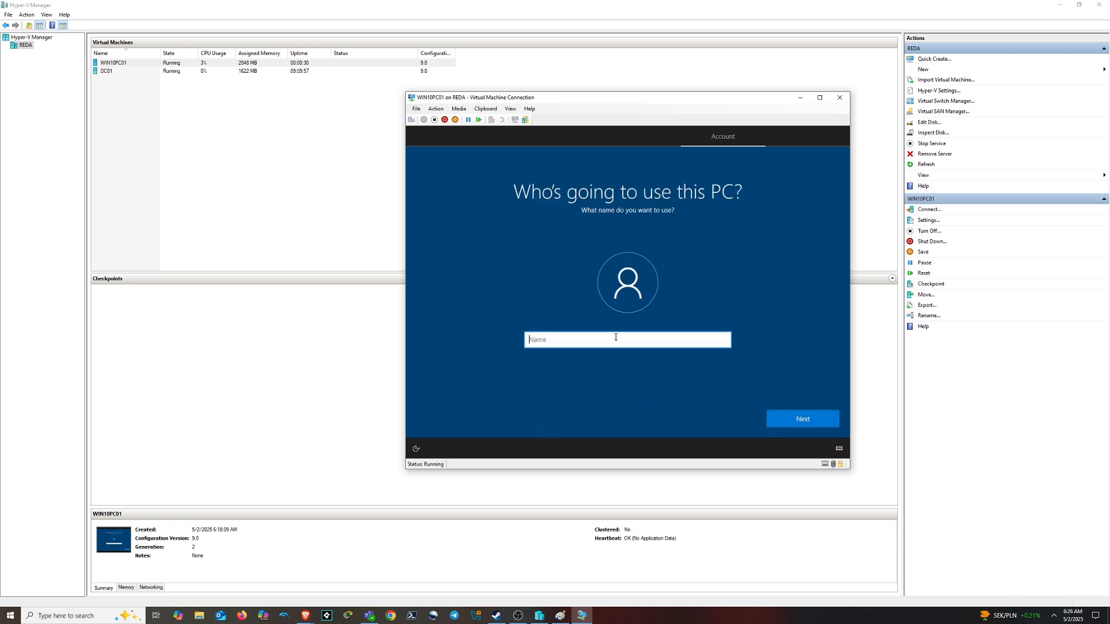
# Enter the local account name, then set and confirm the account password
pyautogui.write('nn')
pyautogui.click(803, 420)
pyautogui.write('••••••')
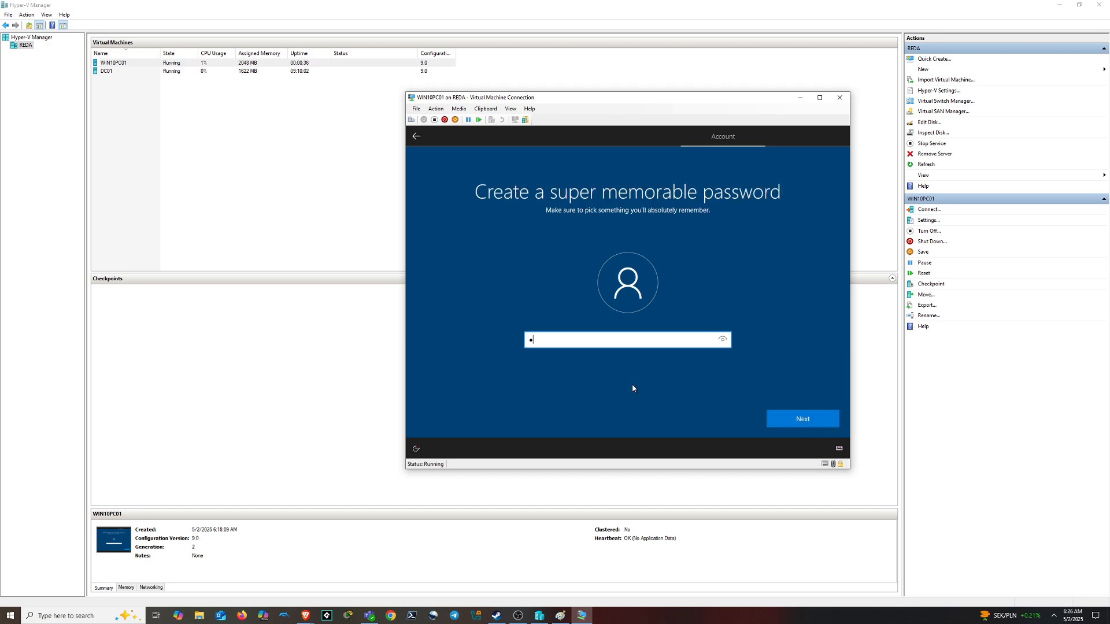
pyautogui.write('•••')
pyautogui.press('Return')
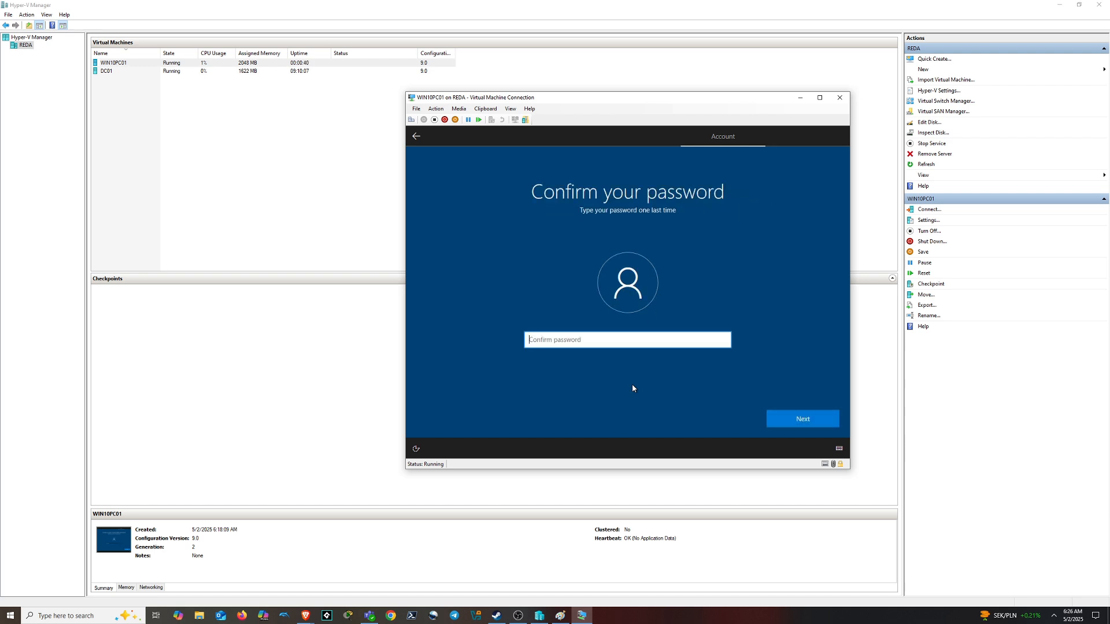
pyautogui.write('********')
pyautogui.press('Return')
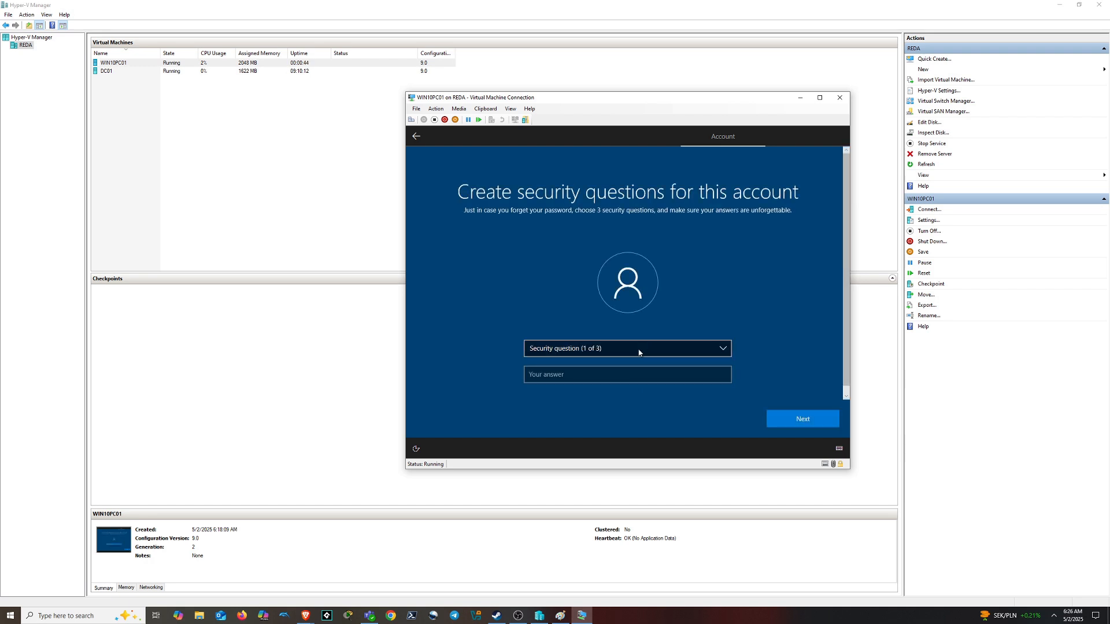
# Answer the first pet's name and birth city security questions
pyautogui.click(639, 349)
pyautogui.click(639, 371)
pyautogui.press('Tab')
pyautogui.write('a')
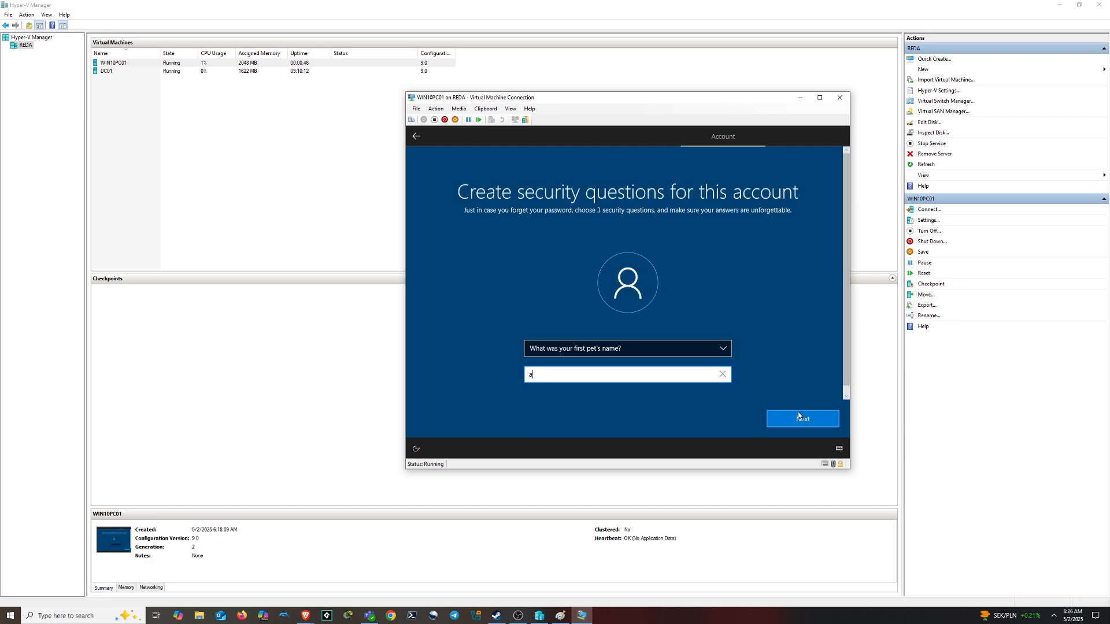
pyautogui.click(800, 416)
pyautogui.click(646, 353)
pyautogui.click(574, 361)
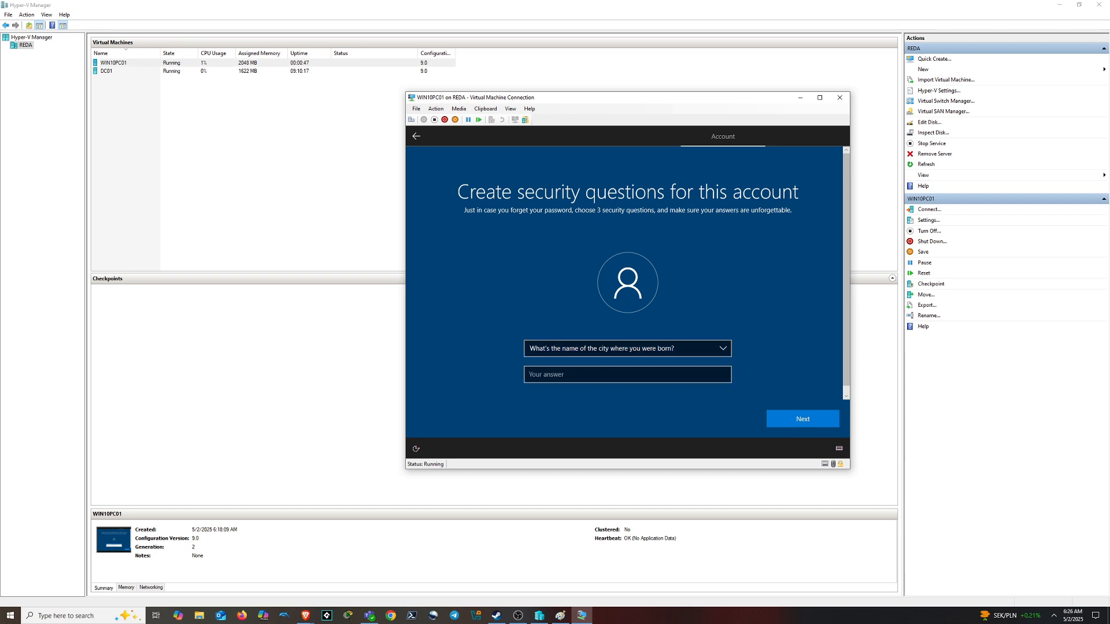
pyautogui.press('Tab')
pyautogui.write('a')
pyautogui.click(803, 418)
# Answer the childhood nickname security question and submit
pyautogui.click(627, 351)
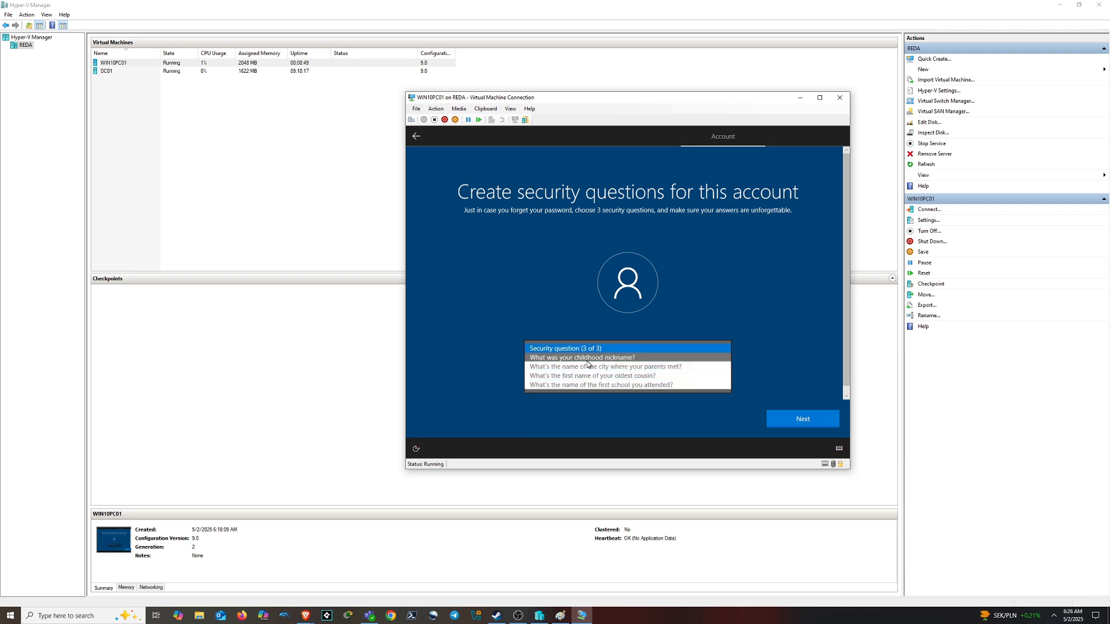
pyautogui.click(595, 357)
pyautogui.press('Tab')
pyautogui.write('a')
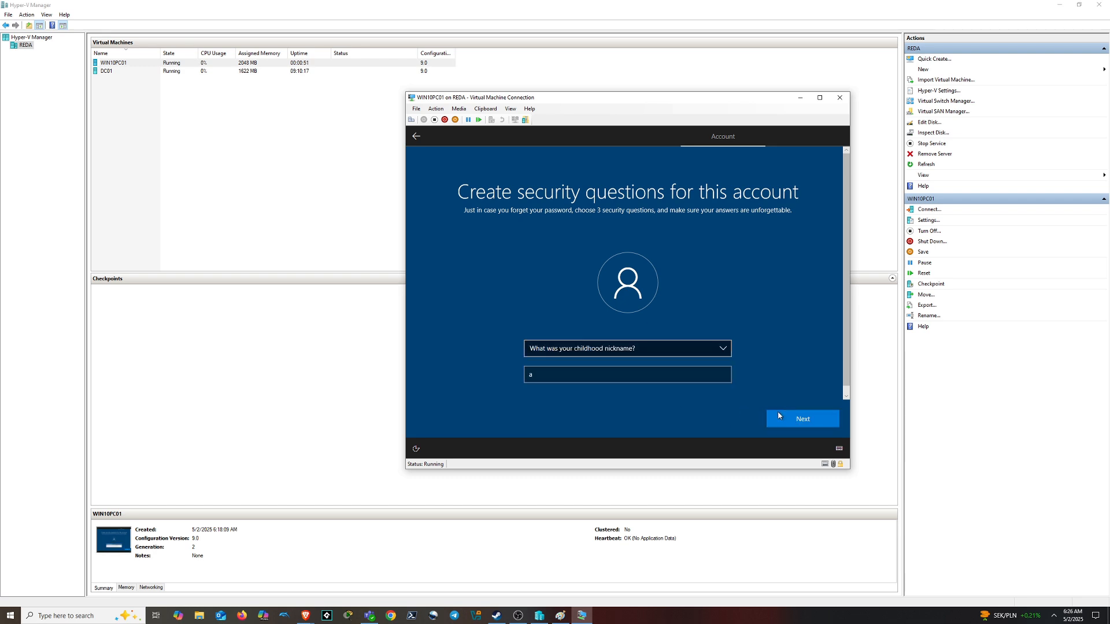
pyautogui.click(778, 415)
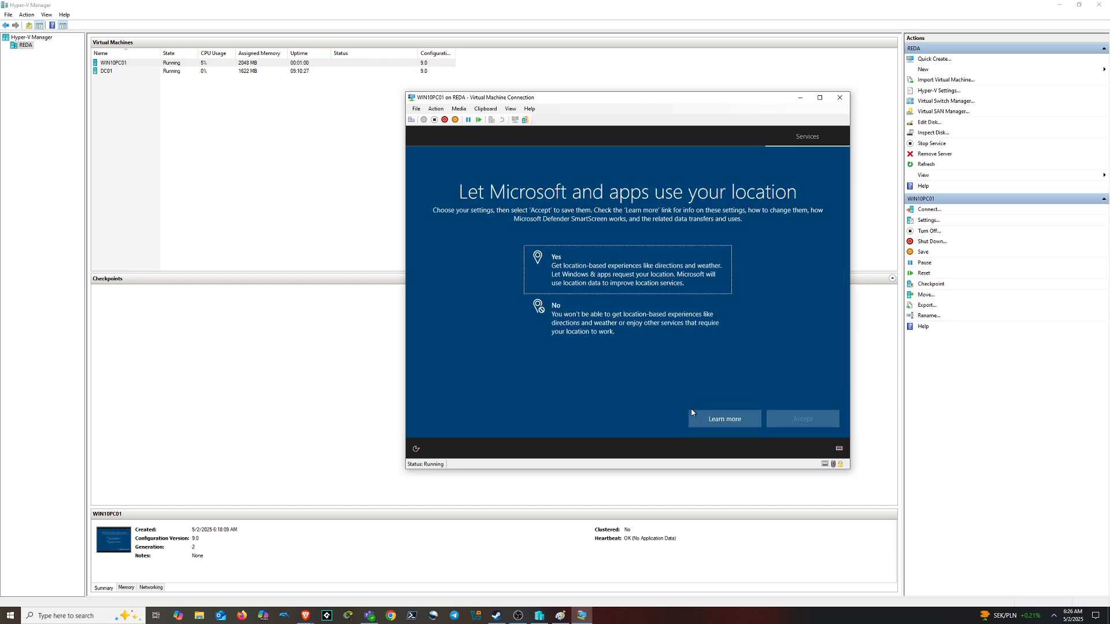
# Decline location, Find my device, inking, tailored experiences and advertising ID; send only required diagnostics
pyautogui.click(626, 340)
pyautogui.click(780, 418)
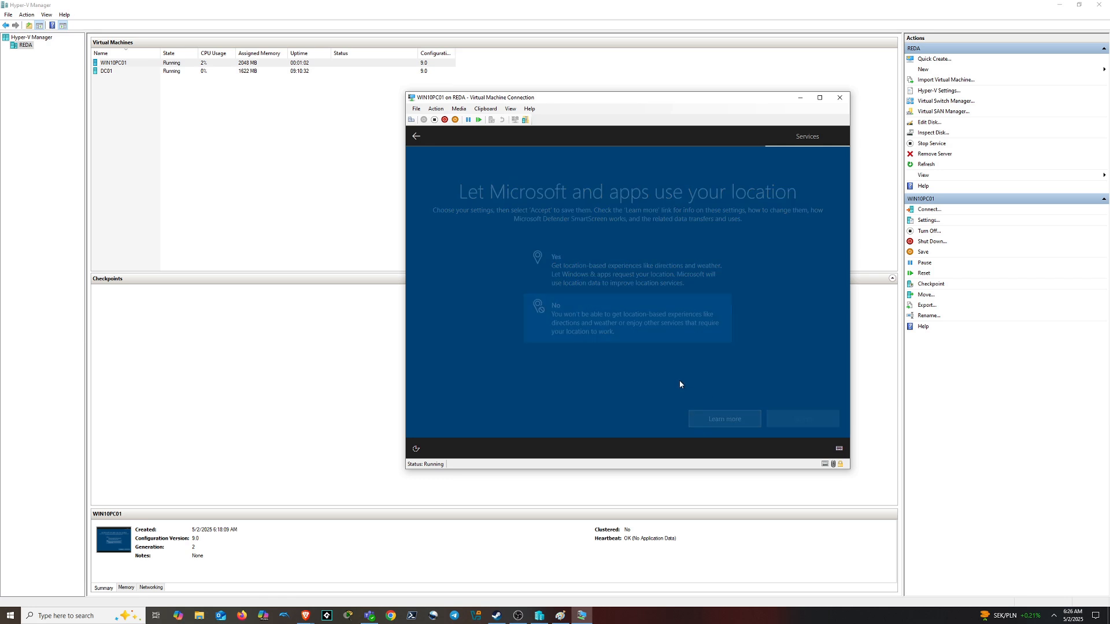
pyautogui.click(642, 321)
pyautogui.click(794, 418)
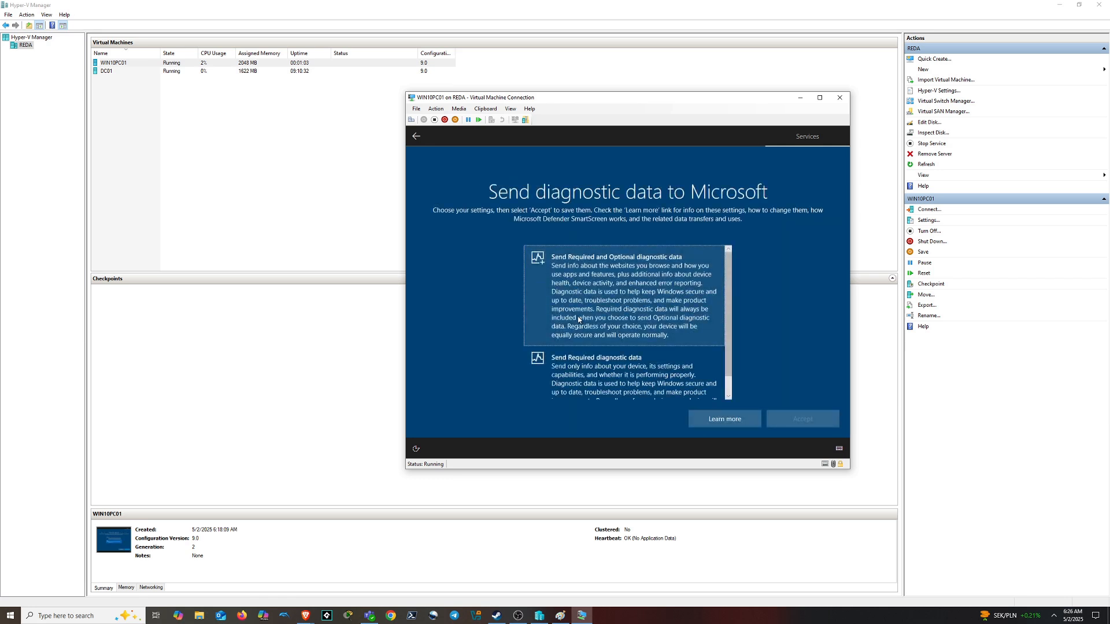
pyautogui.click(641, 355)
pyautogui.click(794, 421)
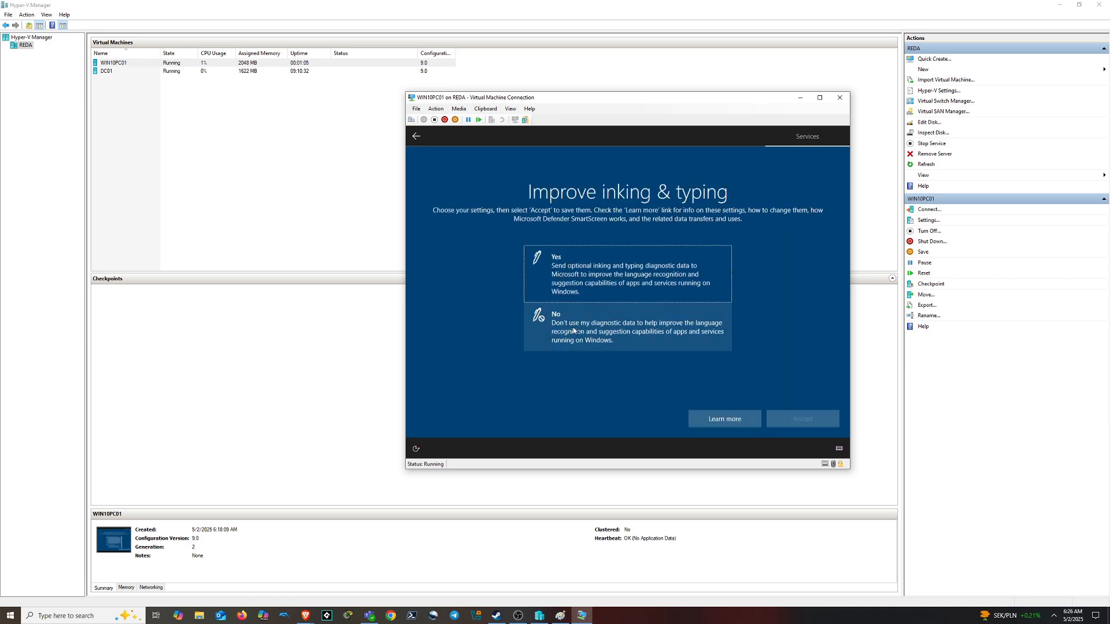
pyautogui.click(636, 324)
pyautogui.click(794, 420)
pyautogui.click(636, 324)
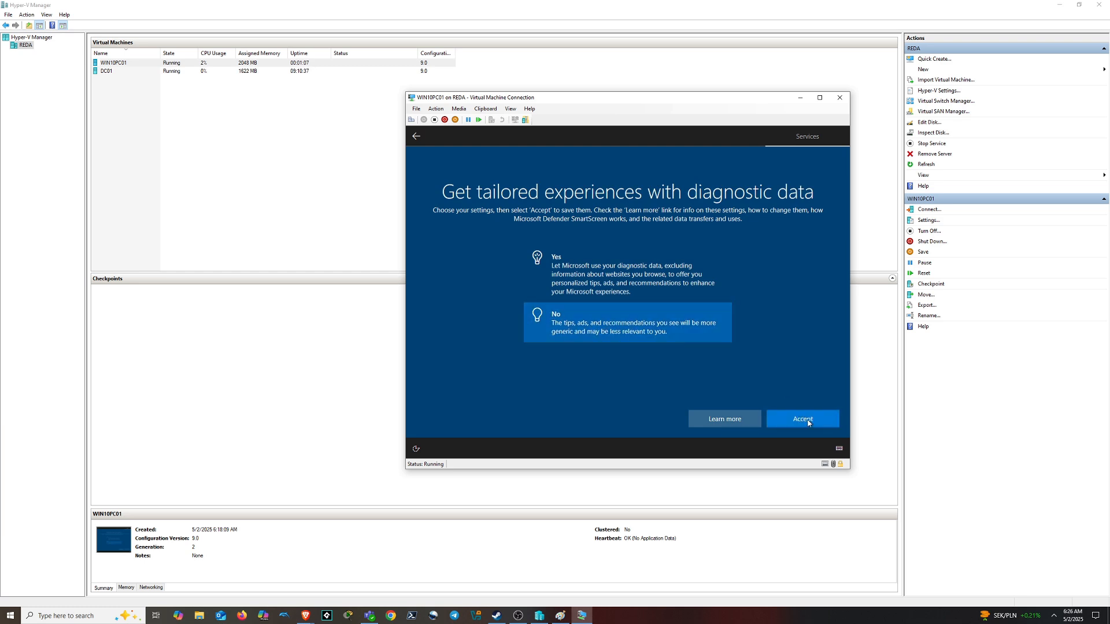
pyautogui.click(795, 419)
pyautogui.click(590, 317)
pyautogui.click(808, 420)
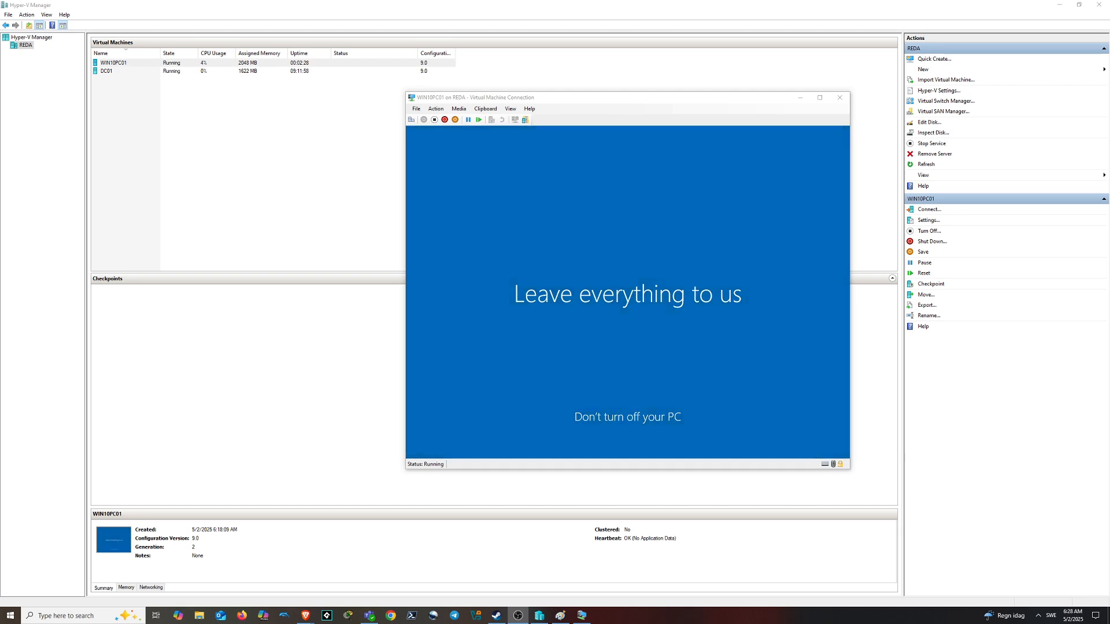
# Sign in to WIN10PC01 with the local account password and move the VM window left
pyautogui.write('•••••••••')
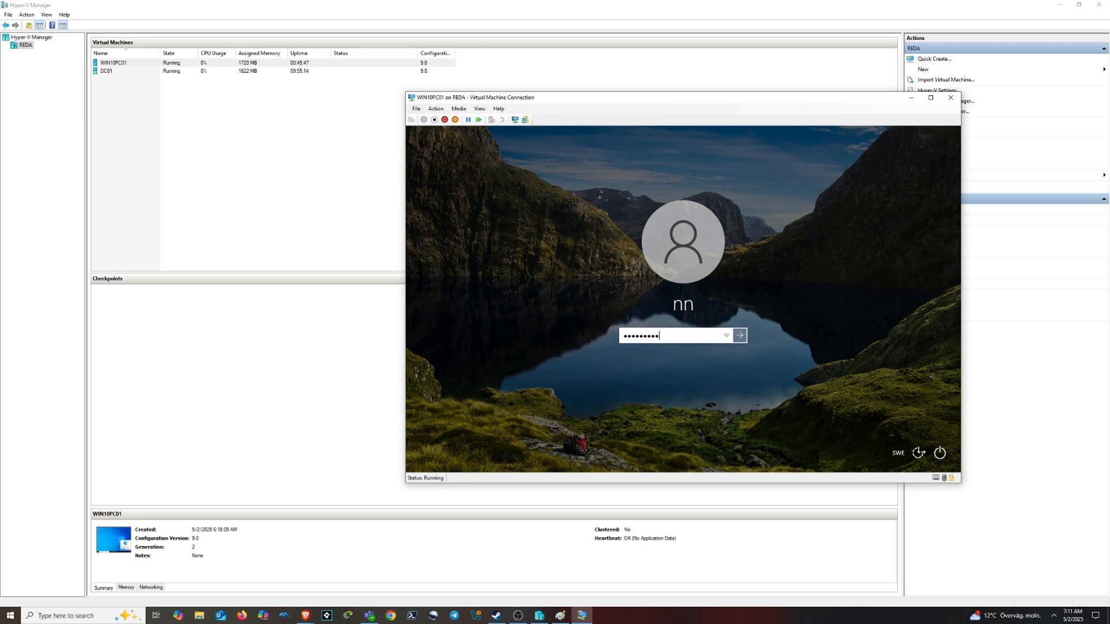
pyautogui.press('Return')
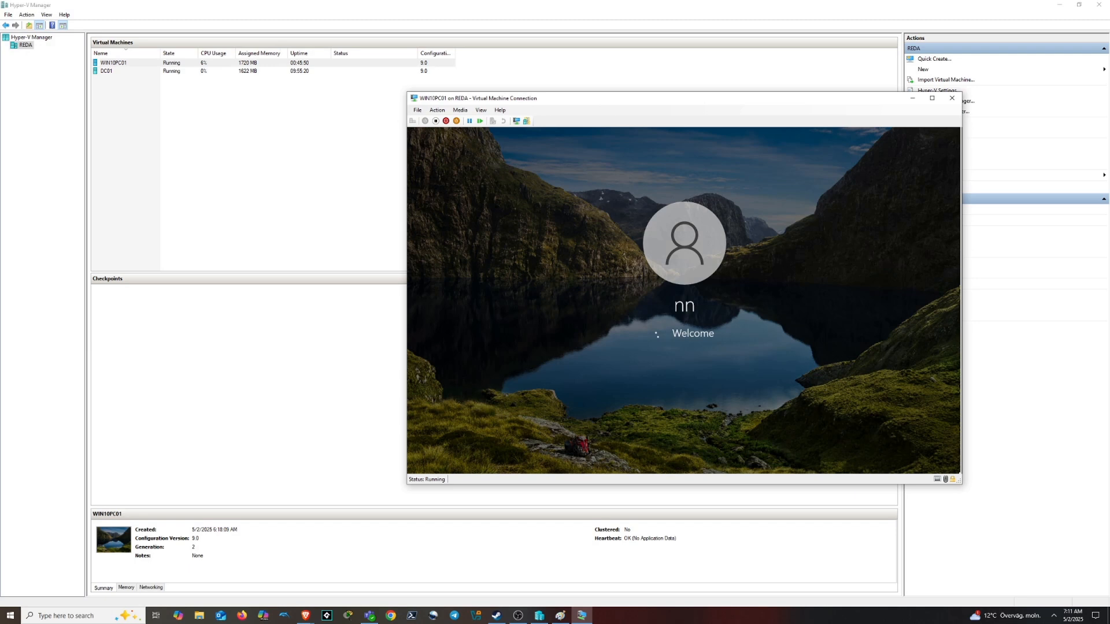
pyautogui.moveTo(726, 99); pyautogui.dragTo(547, 103)
# Dismiss the Edge promotion, then open and close Local Users and Groups (lusrmgr.msc)
pyautogui.click(699, 433)
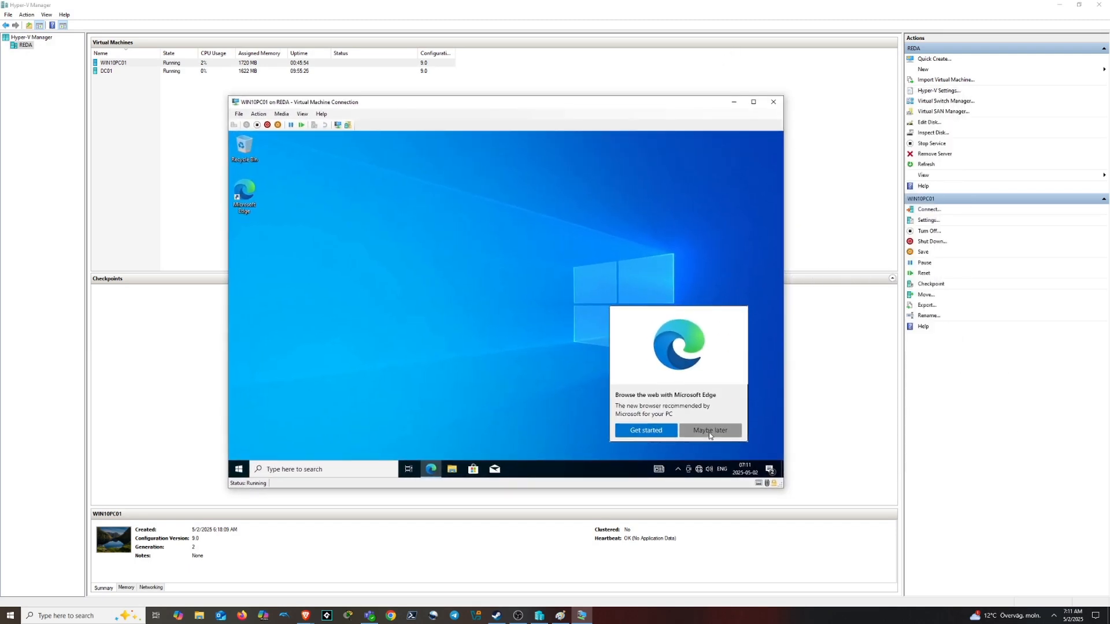
pyautogui.click(310, 471)
pyautogui.write('lusrmgr')
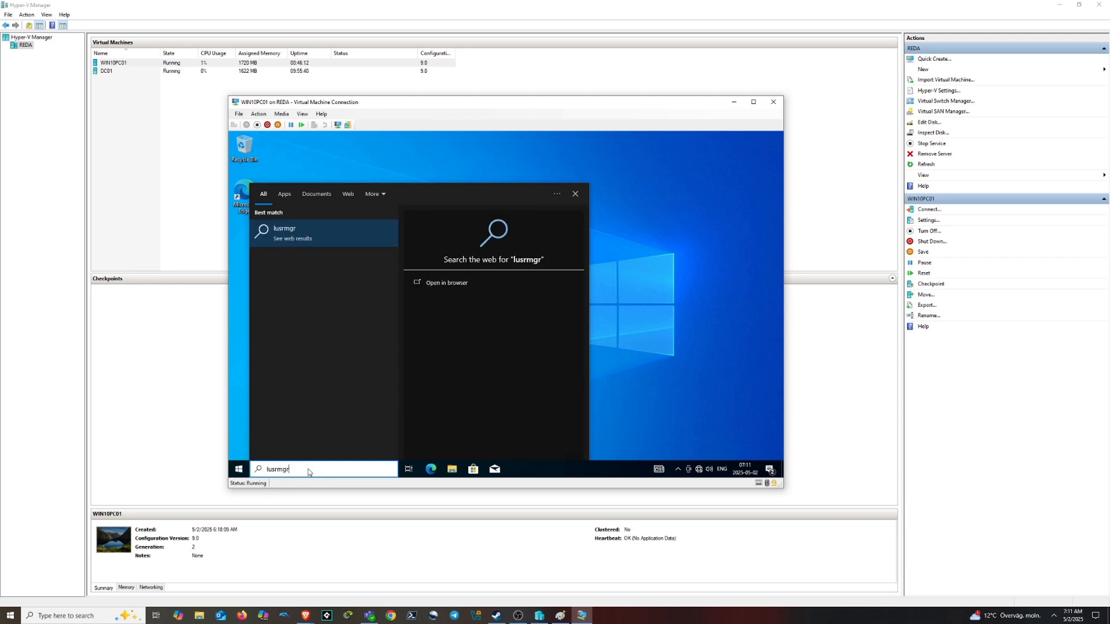
pyautogui.write('.mcs')
pyautogui.press('BackSpace')
pyautogui.press('BackSpace')
pyautogui.write('sc')
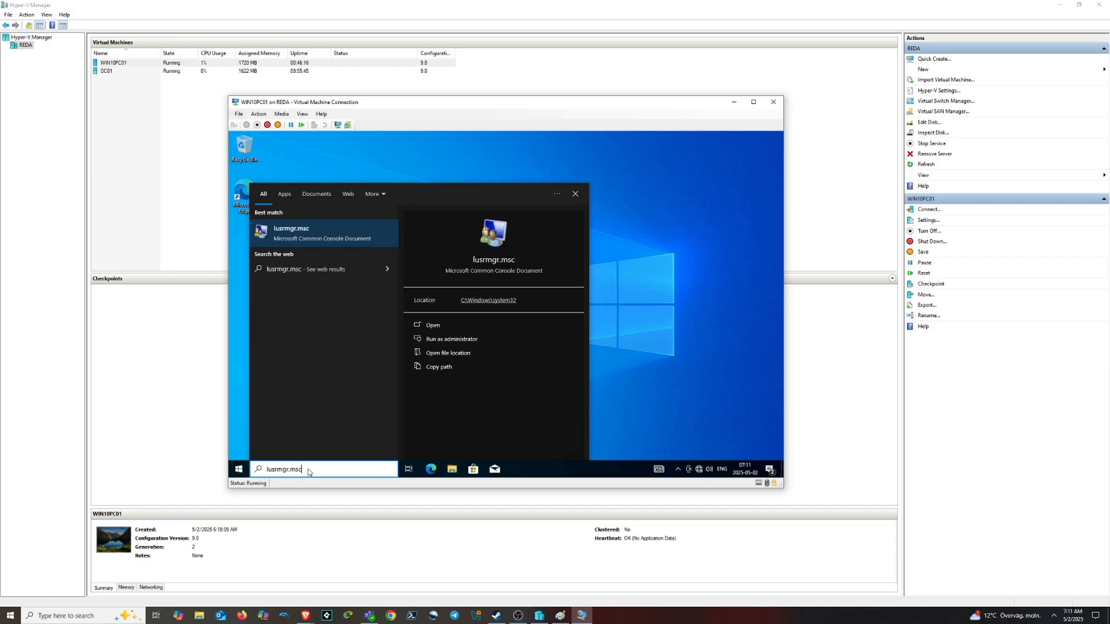
pyautogui.press('Return')
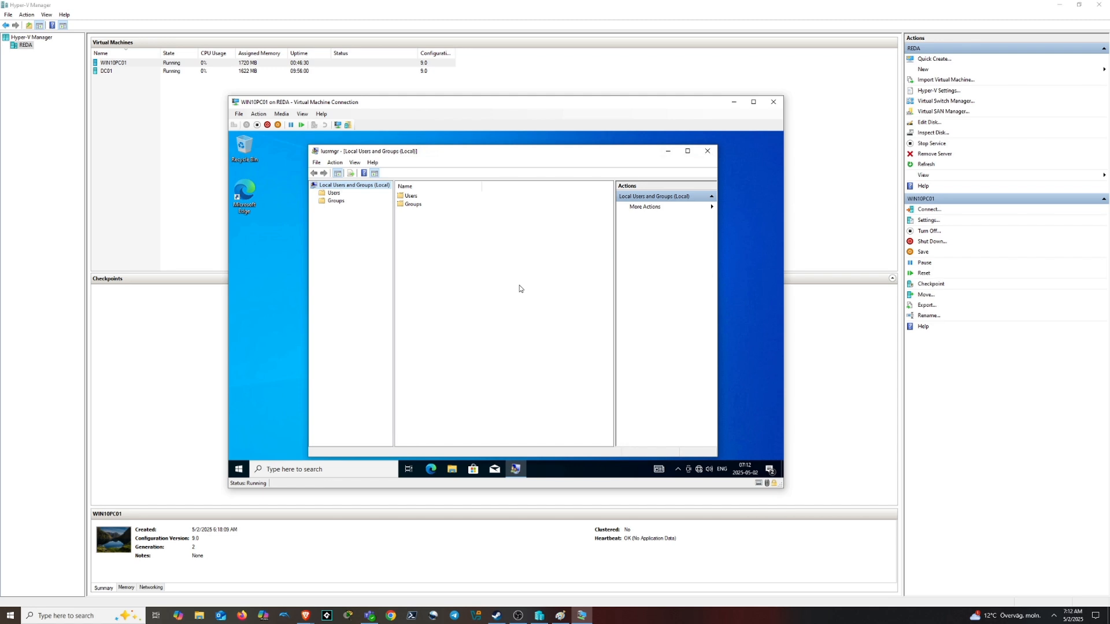
pyautogui.click(707, 151)
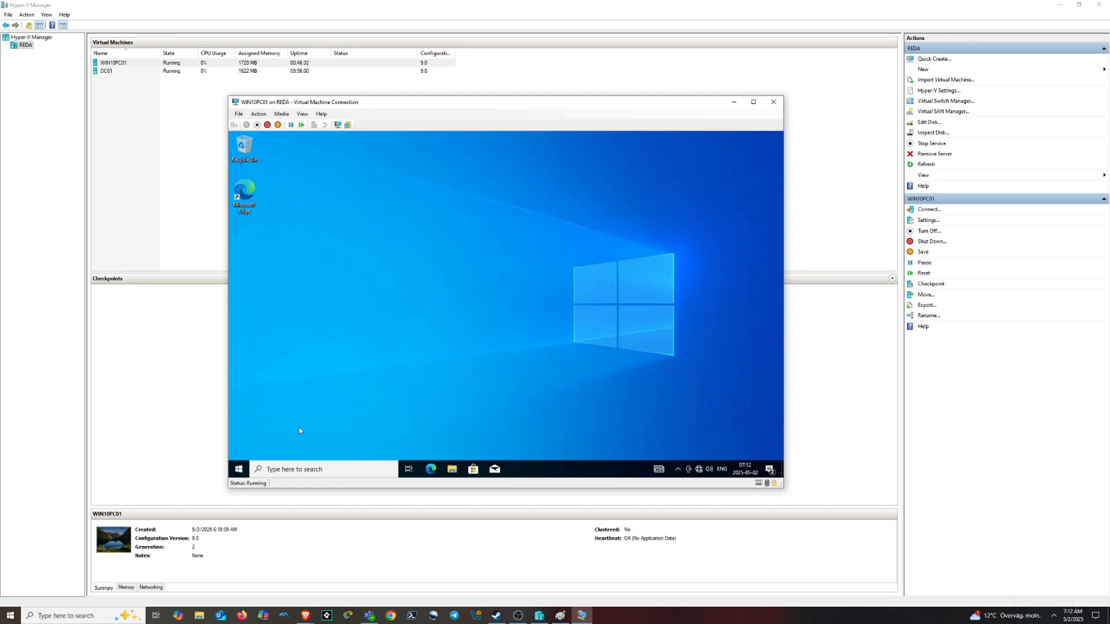
# Open the Ethernet adapter's properties through ncpa.cpl and disable IPv6
pyautogui.press('super')
pyautogui.write('nc')
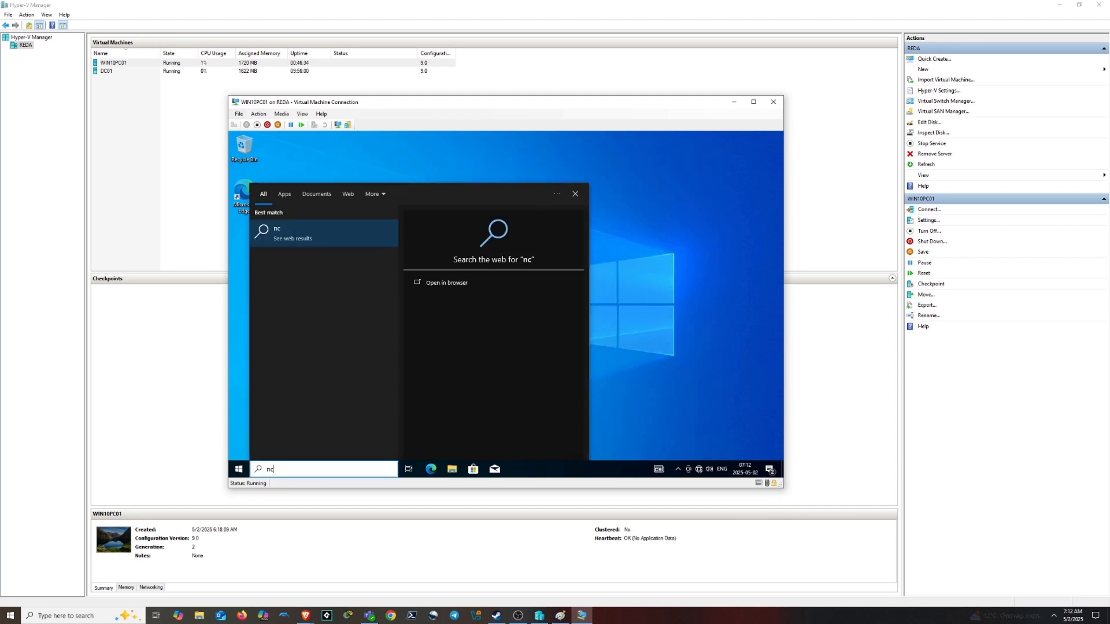
pyautogui.write('pa.cpl')
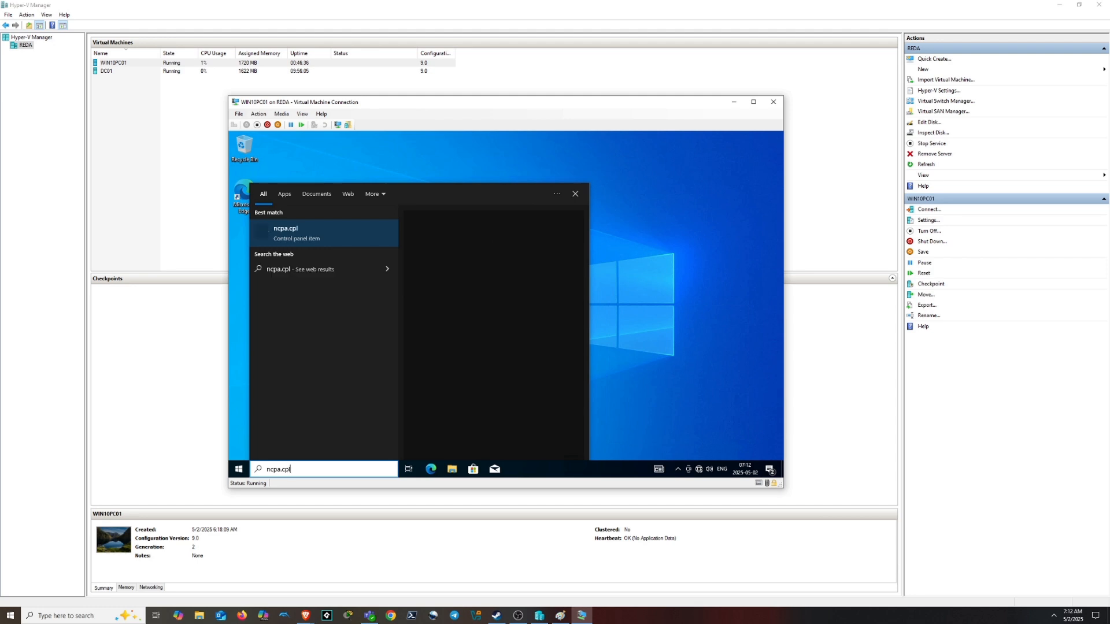
pyautogui.press('Return')
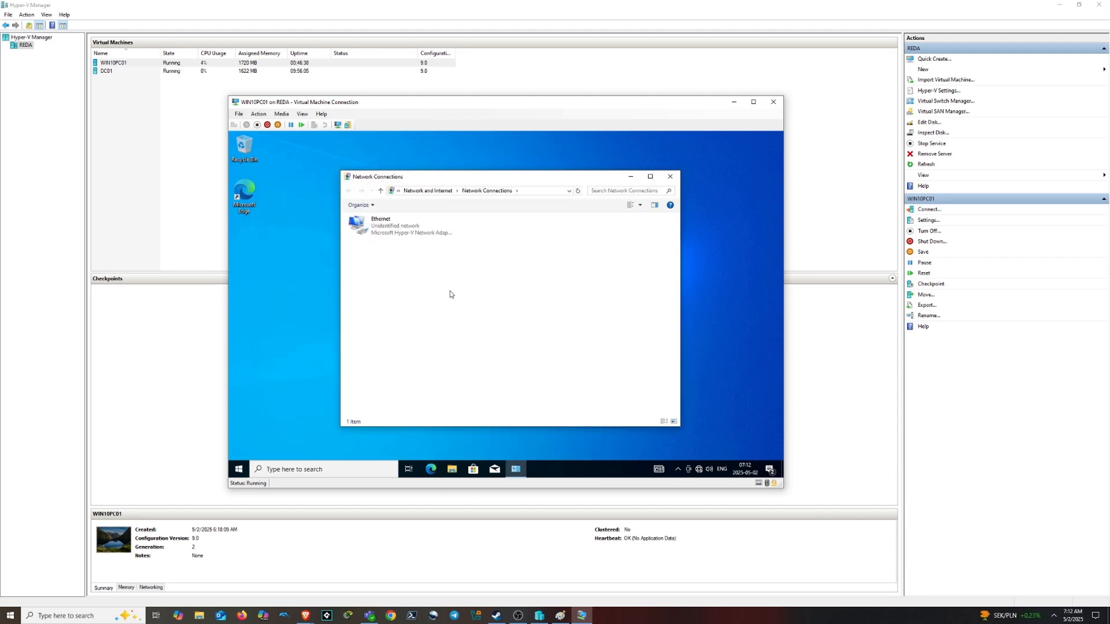
pyautogui.click(389, 234)
pyautogui.rightClick(389, 234)
pyautogui.click(425, 312)
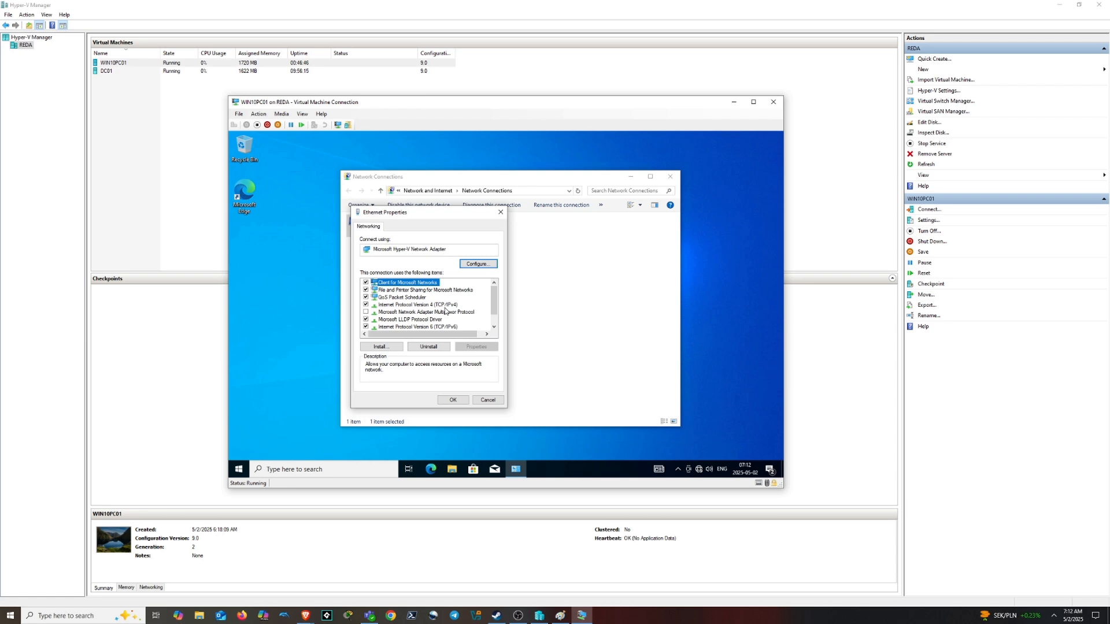
pyautogui.click(414, 304)
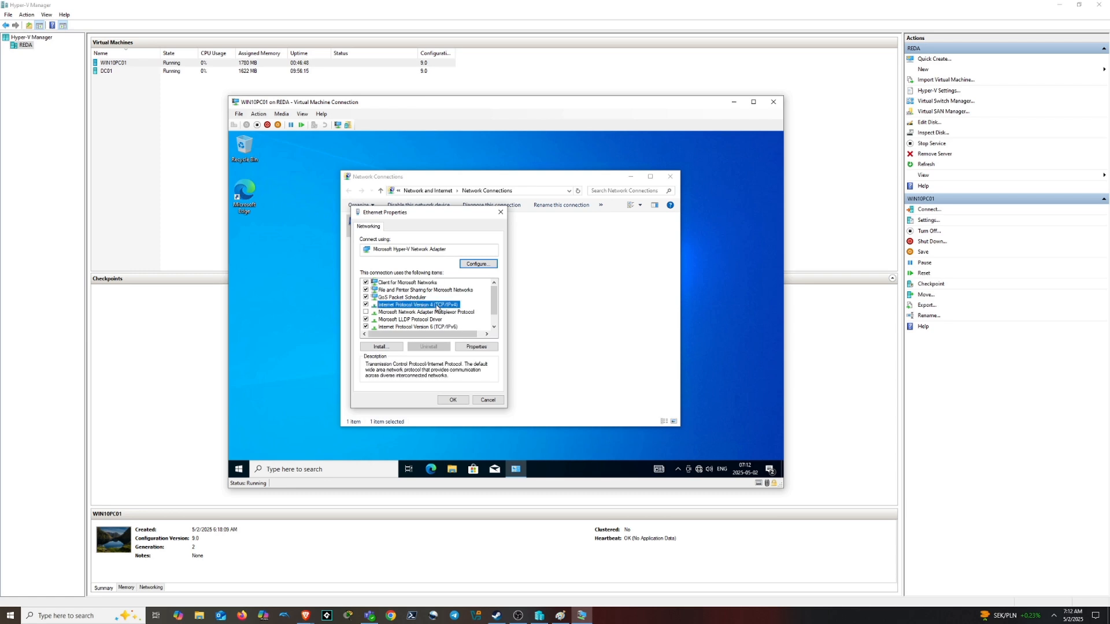
pyautogui.click(366, 326)
# Switch IPv4 to a manual IP address and begin entering 10.100.0.10
pyautogui.click(397, 328)
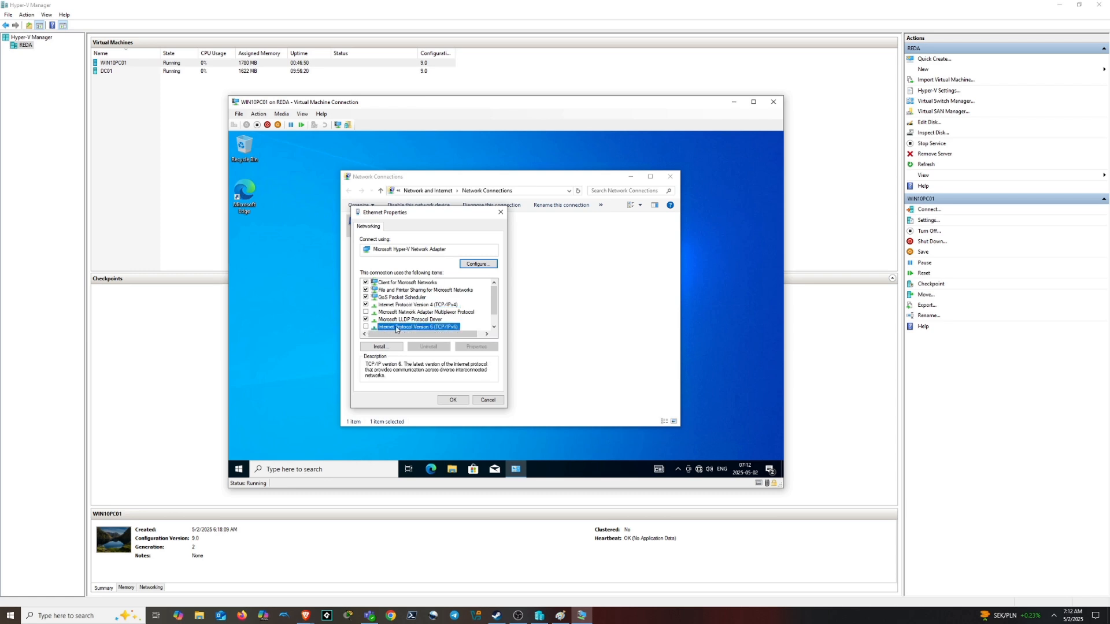
pyautogui.click(446, 305)
pyautogui.click(472, 346)
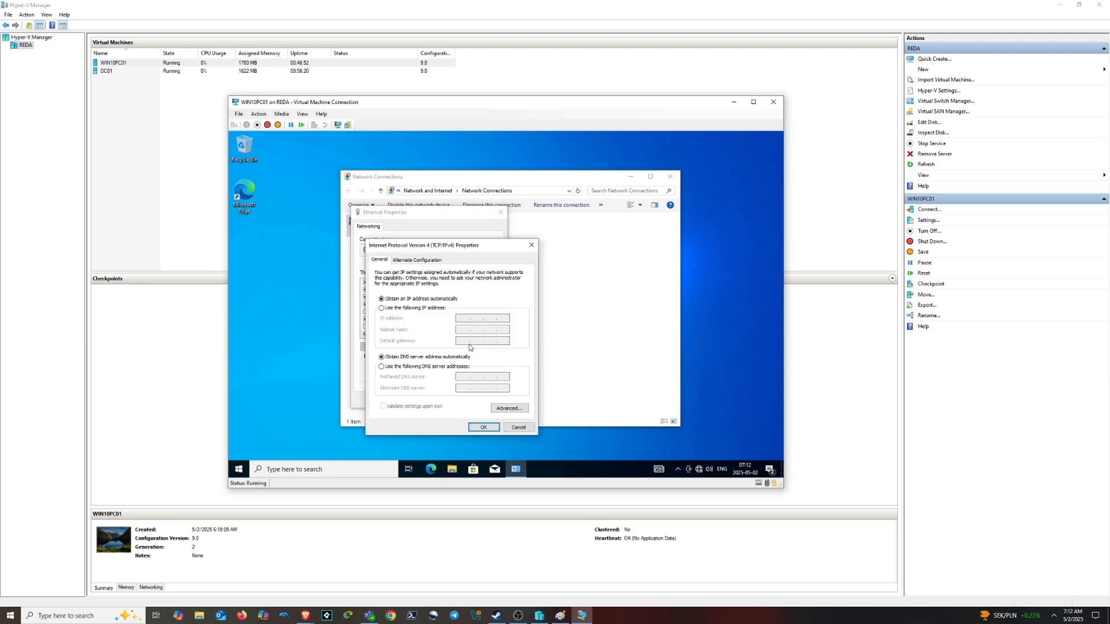
pyautogui.click(433, 308)
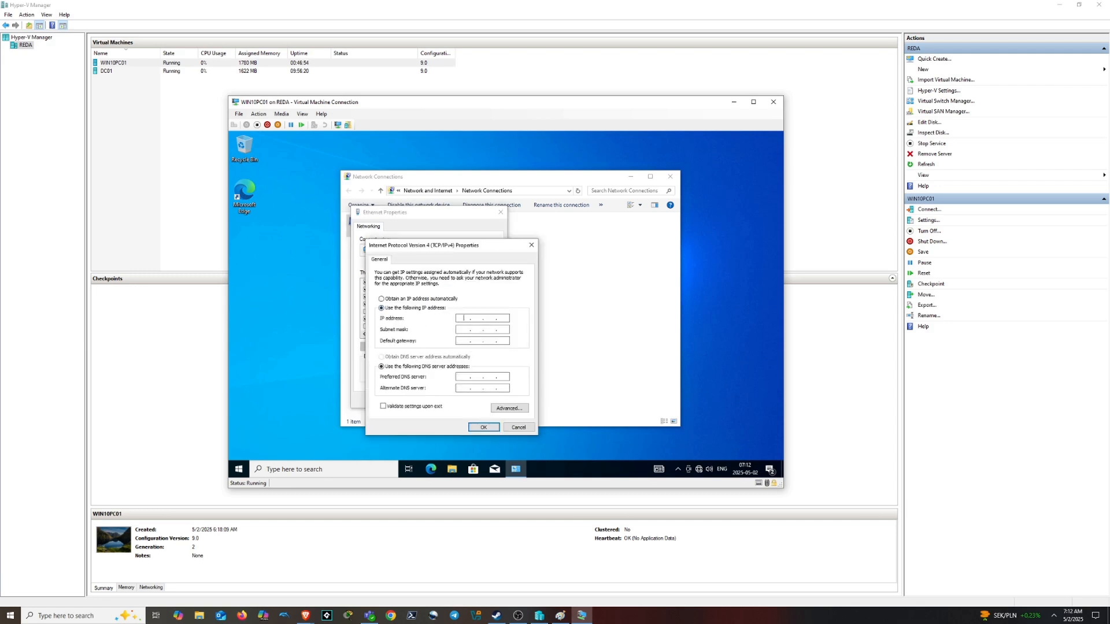
pyautogui.doubleClick(464, 318)
pyautogui.write('.')
# Check DC01's IP address (10.100.0.11) in its Networking details, then return to WIN10PC01
pyautogui.click(196, 72)
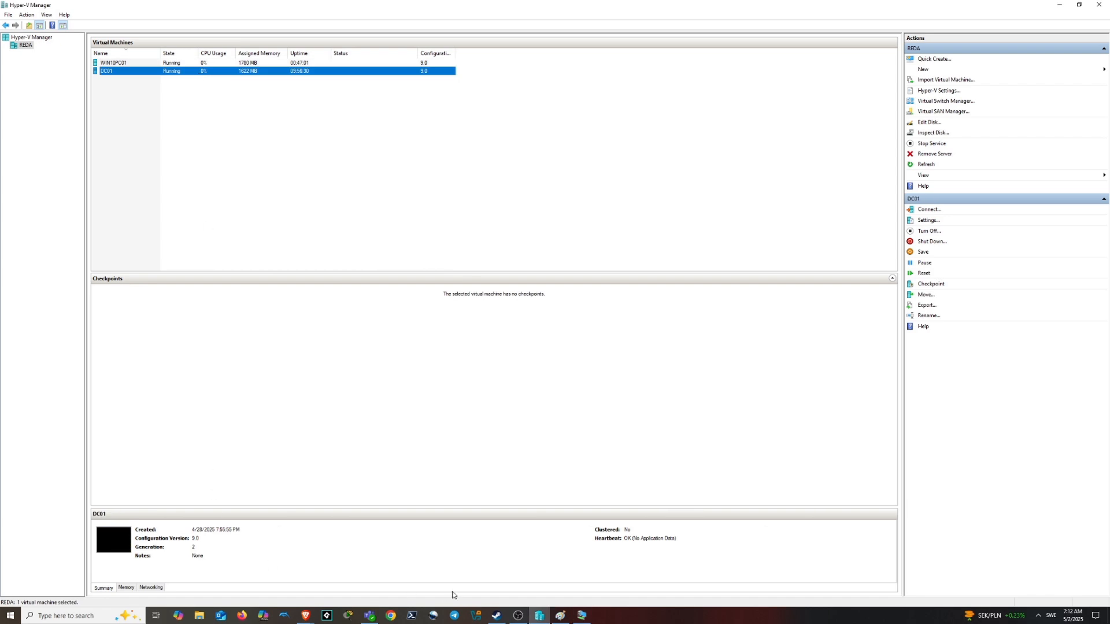
pyautogui.click(150, 588)
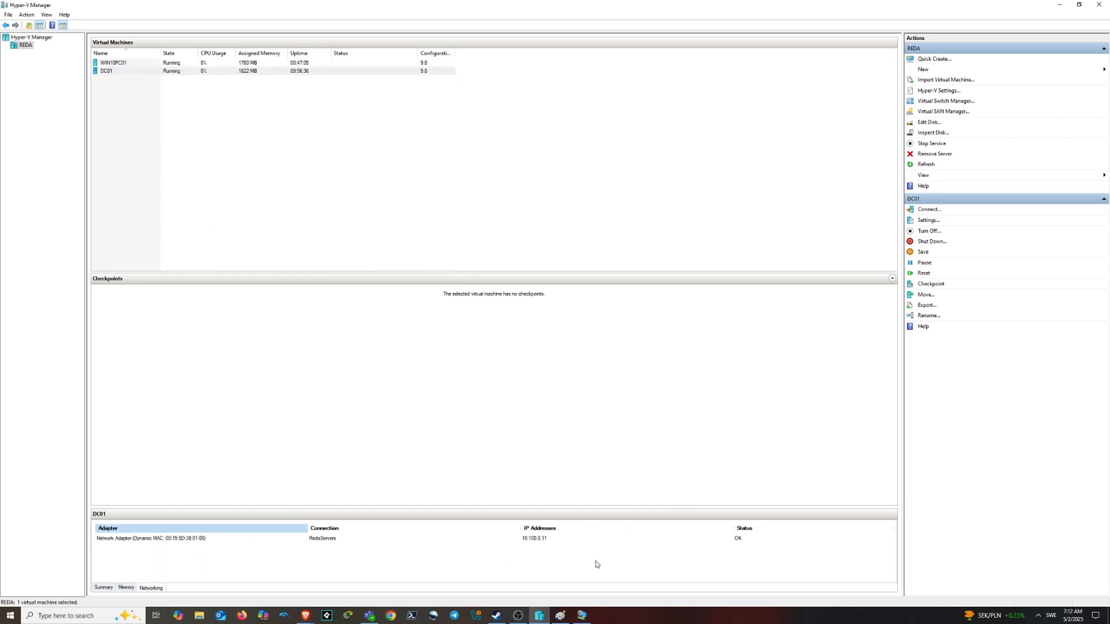
pyautogui.click(581, 615)
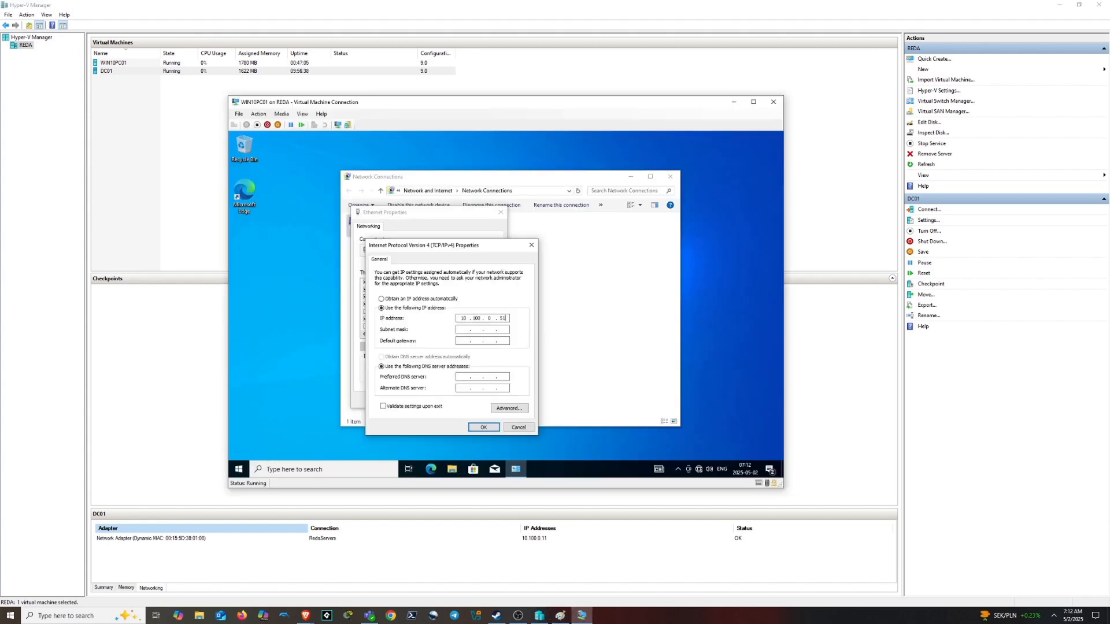
# Enter subnet mask 255.255.255.0 and preferred DNS 10.100.0.11, then save and close the adapter properties
pyautogui.click(461, 331)
pyautogui.click(464, 377)
pyautogui.write('10 . 100 . 0 . 11')
pyautogui.click(490, 431)
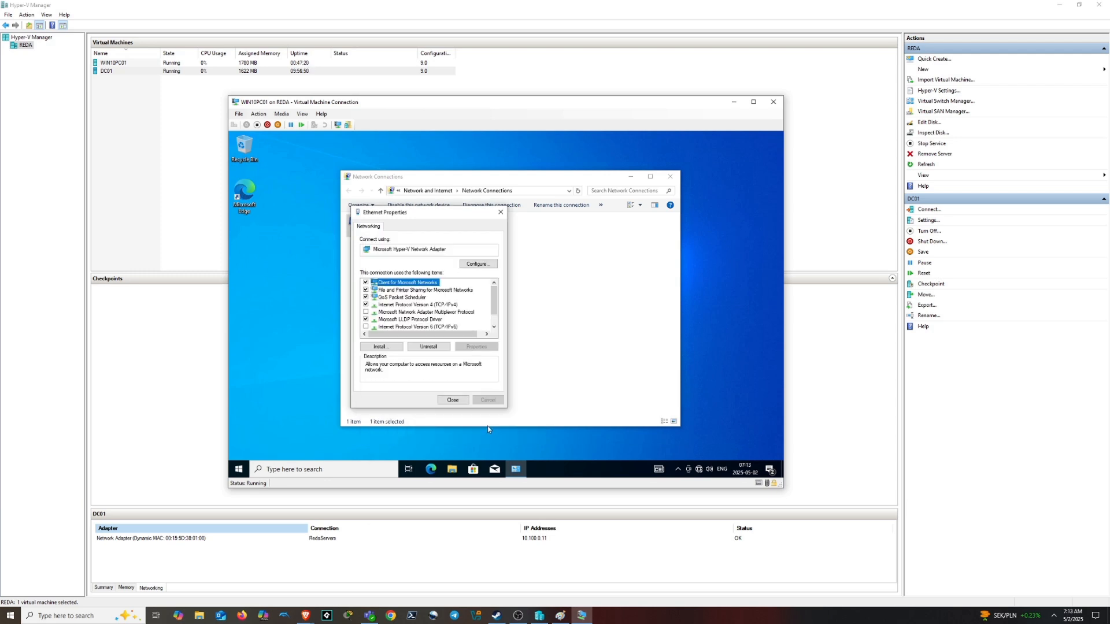
pyautogui.click(466, 401)
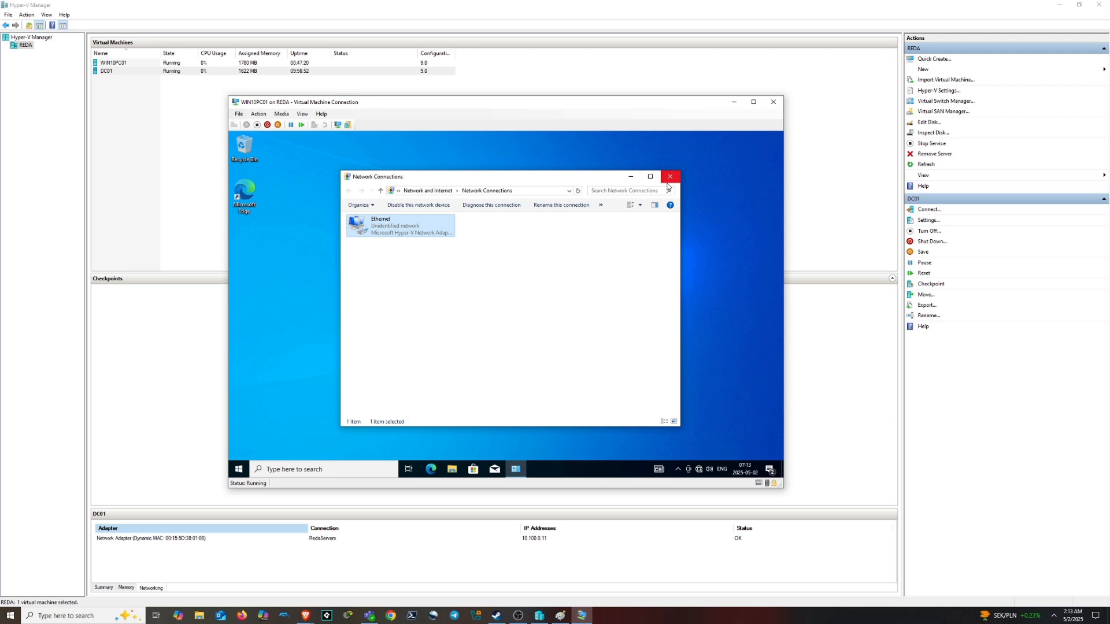
pyautogui.click(323, 469)
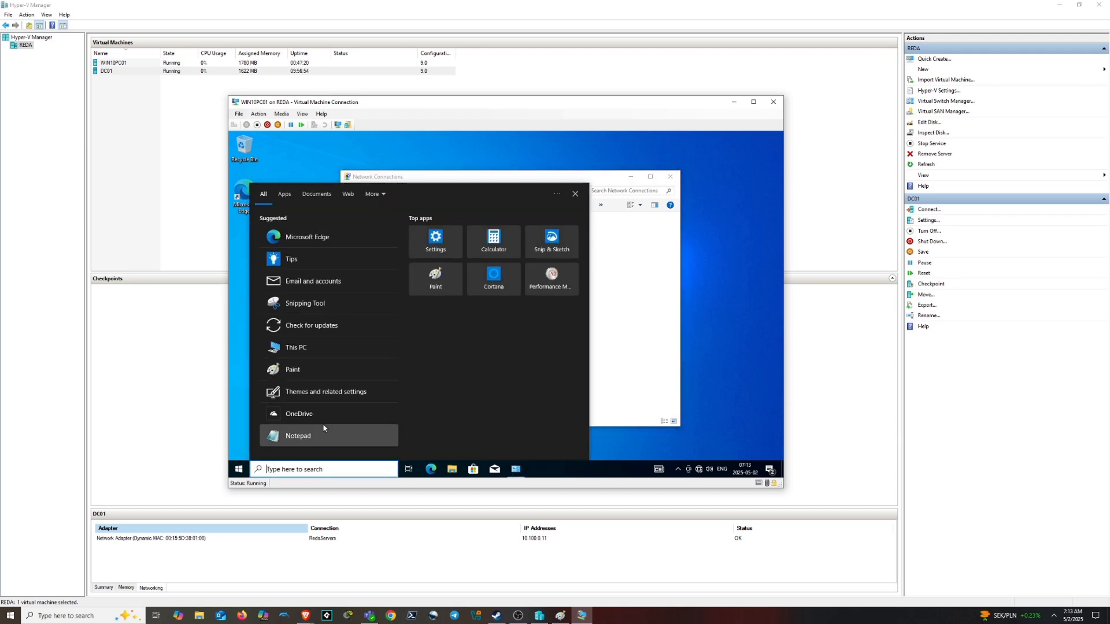
pyautogui.write('cmd')
pyautogui.press('Return')
pyautogui.write('ping')
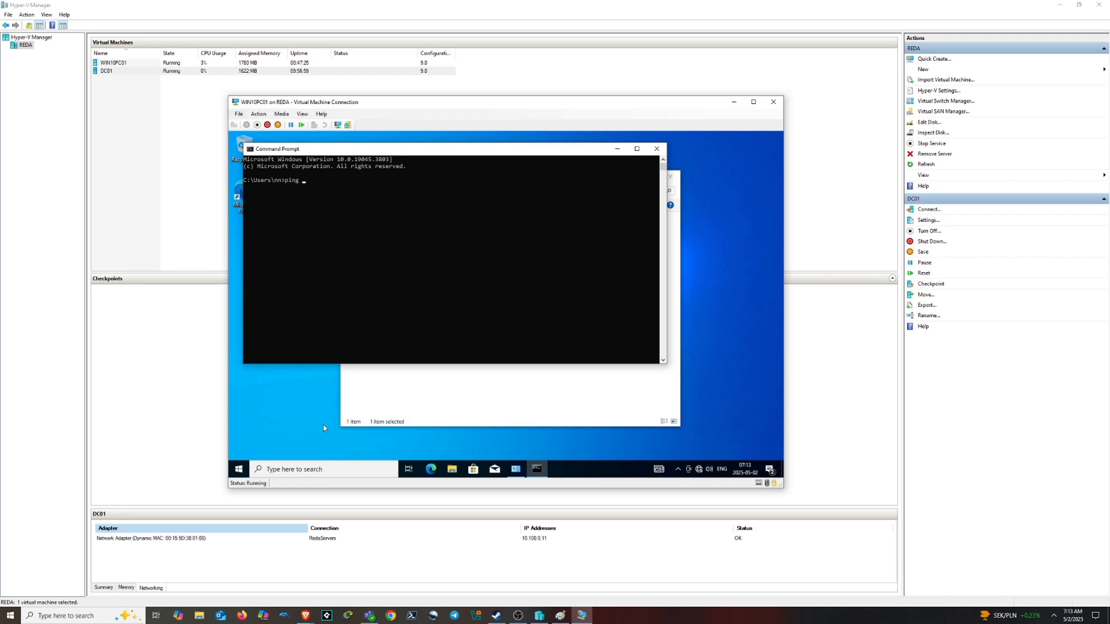
pyautogui.write(' 10.100.0.11')
pyautogui.press('Return')
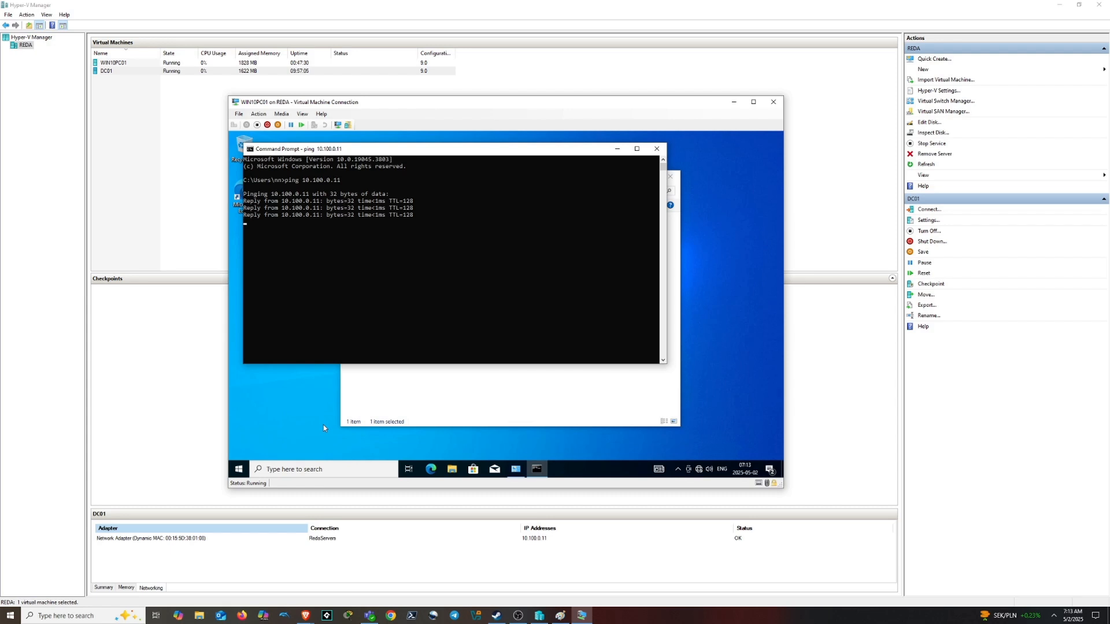
pyautogui.write('arp')
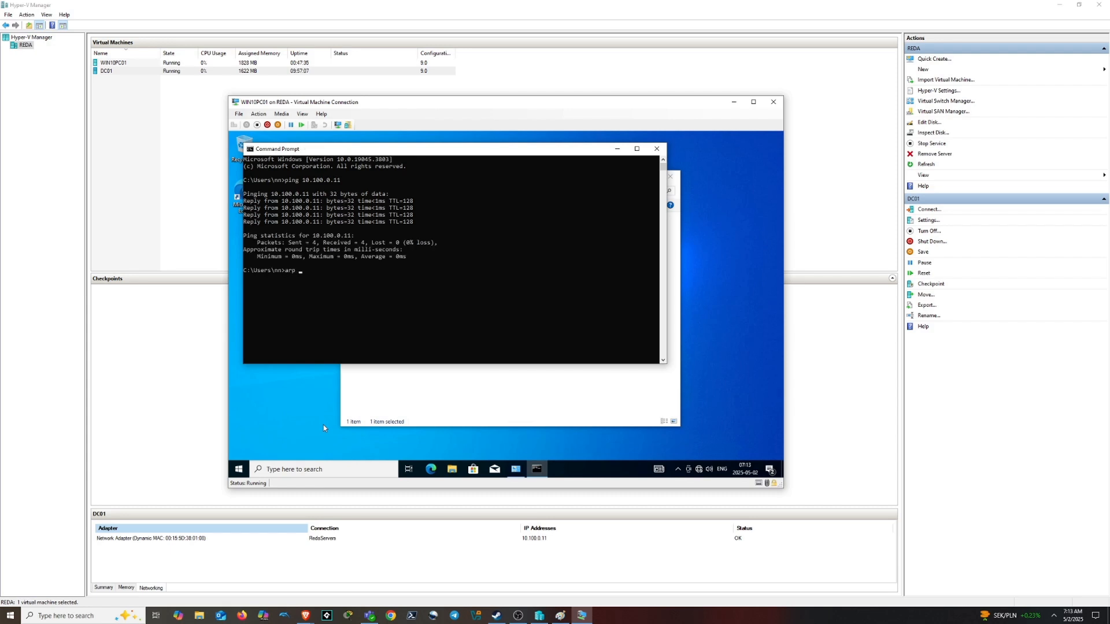
pyautogui.write(' -a')
pyautogui.press('Return')
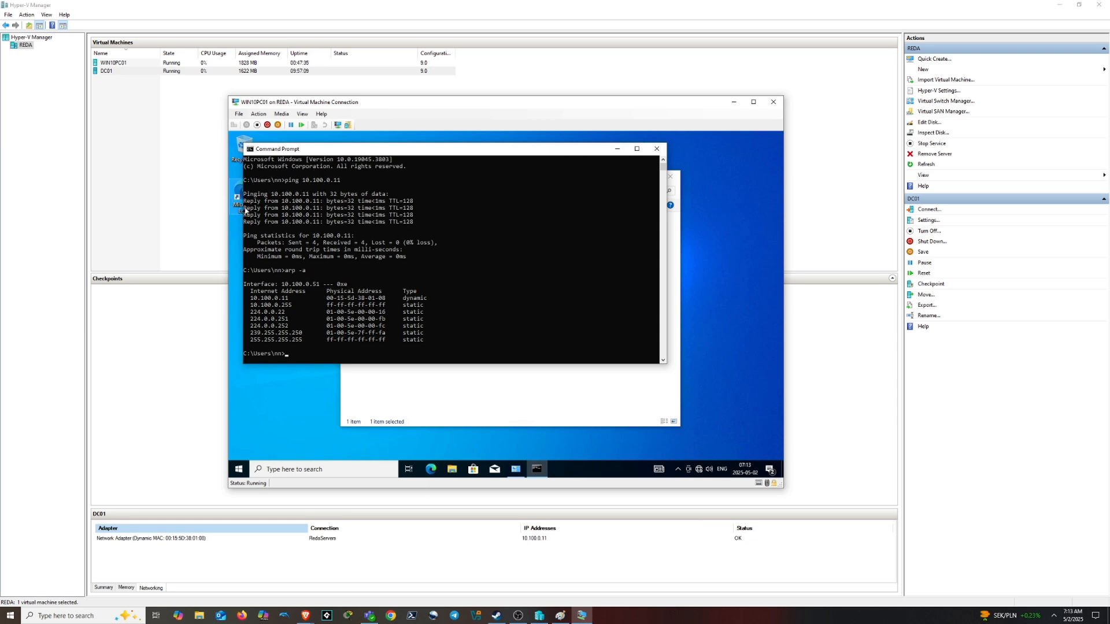
pyautogui.click(657, 149)
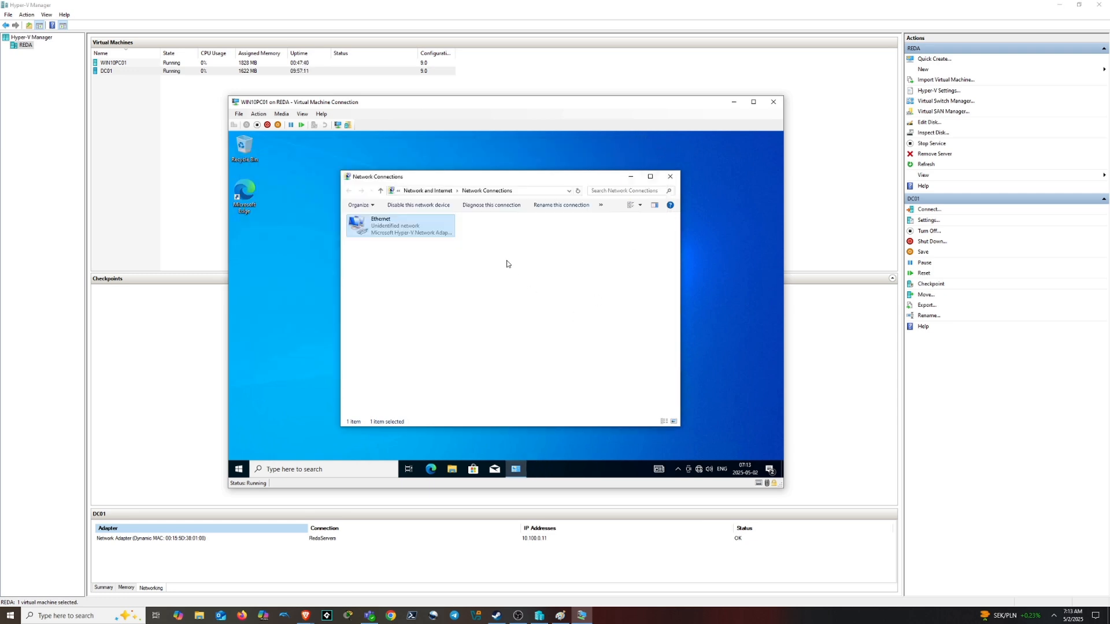
# Open System Properties with sysdm.cpl and move it over the Network Connections window
pyautogui.click(324, 469)
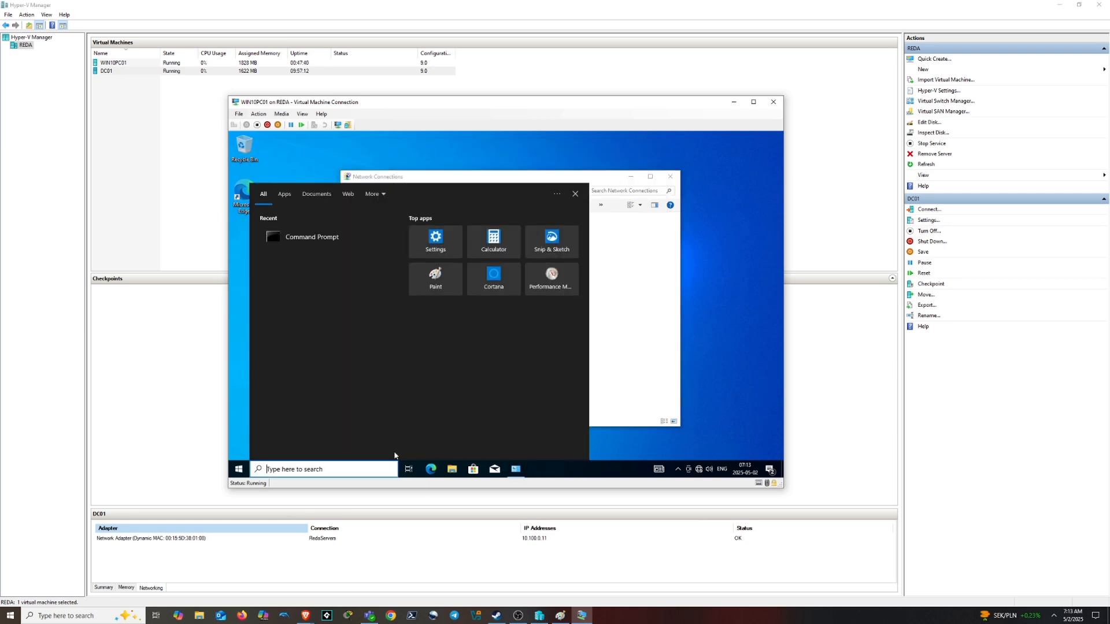
pyautogui.write('sysdm.c')
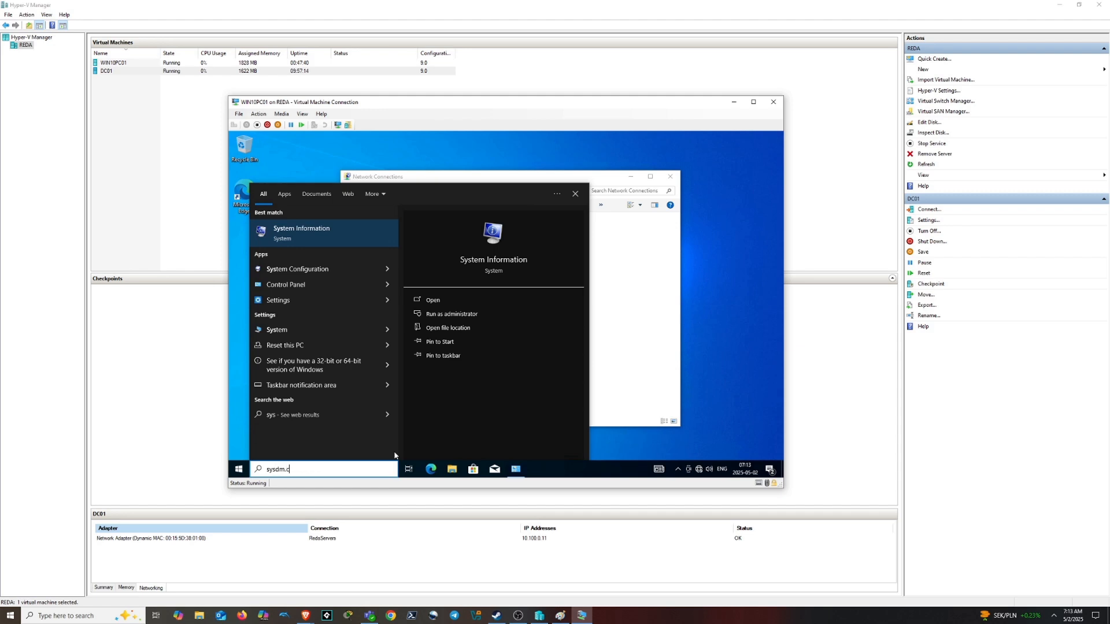
pyautogui.write('pl')
pyautogui.press('BackSpace')
pyautogui.press('BackSpace')
pyautogui.press('BackSpace')
pyautogui.press('BackSpace')
pyautogui.press('BackSpace')
pyautogui.press('BackSpace')
pyautogui.press('BackSpace')
pyautogui.press('BackSpace')
pyautogui.press('BackSpace')
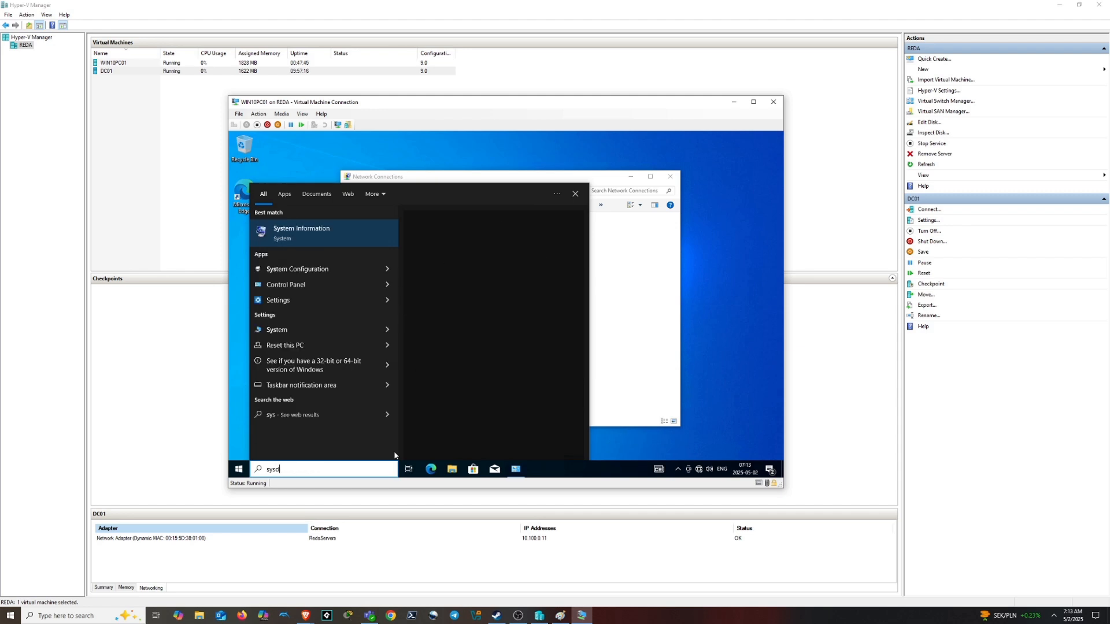
pyautogui.write('sysdm')
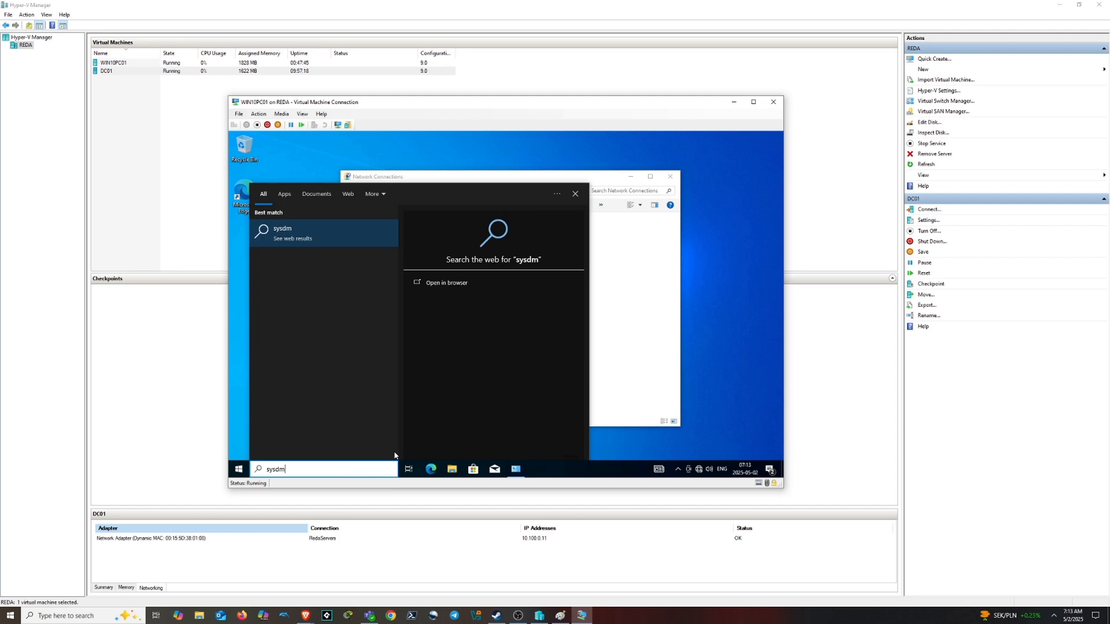
pyautogui.write('.cpl')
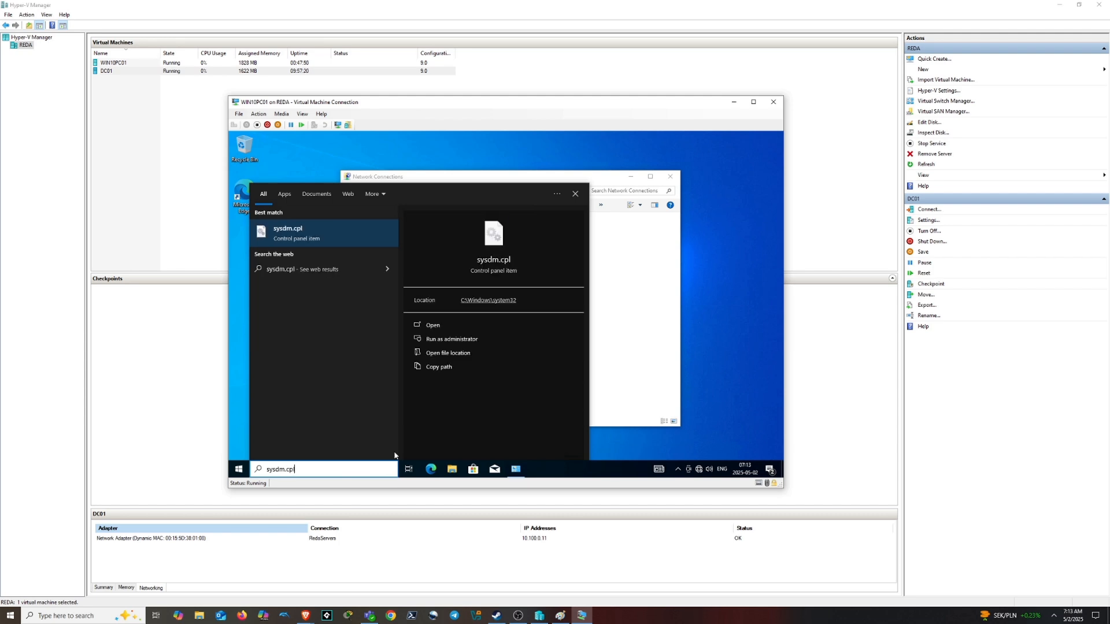
pyautogui.press('Return')
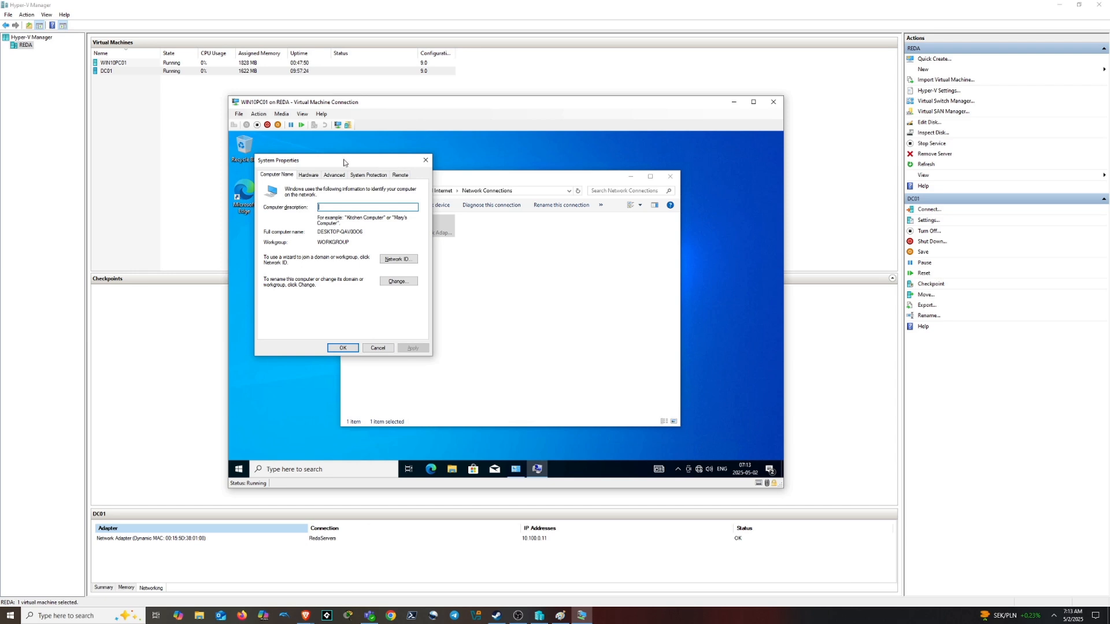
pyautogui.moveTo(342, 162); pyautogui.dragTo(462, 212)
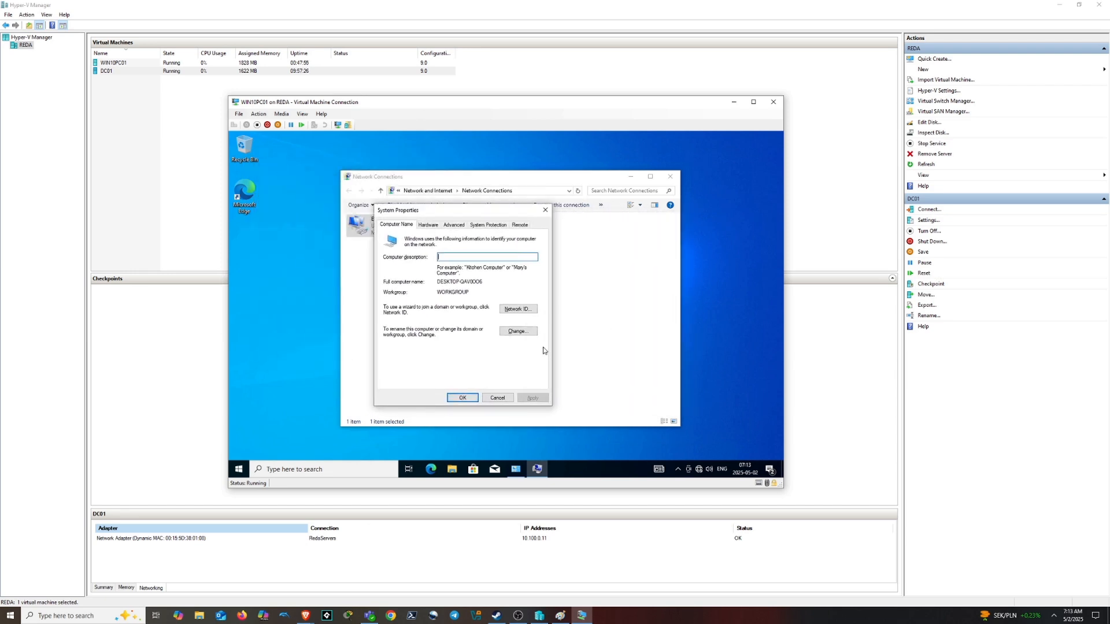
# Set computer name WIN10PC01, switch membership to Domain and enter REDA.local
pyautogui.click(514, 332)
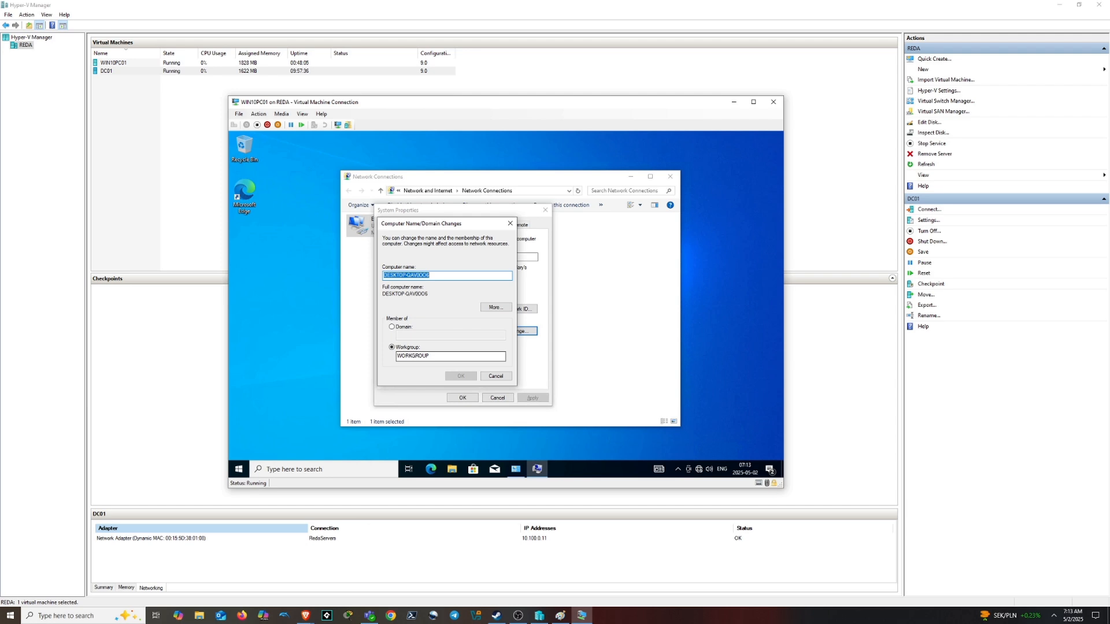
pyautogui.click(392, 326)
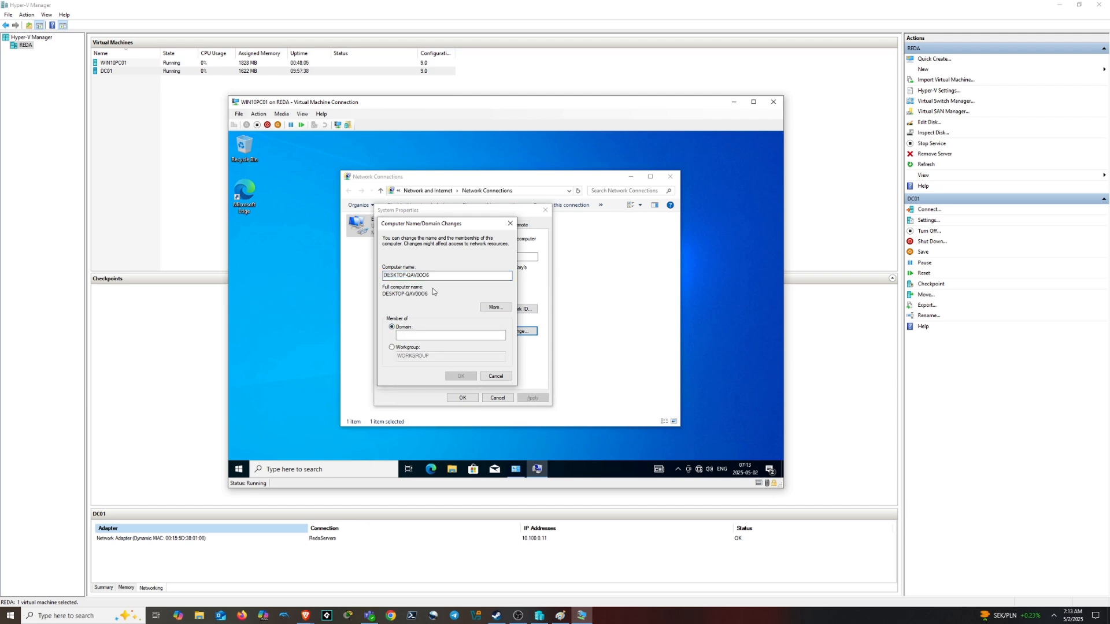
pyautogui.write('WIN10PC01')
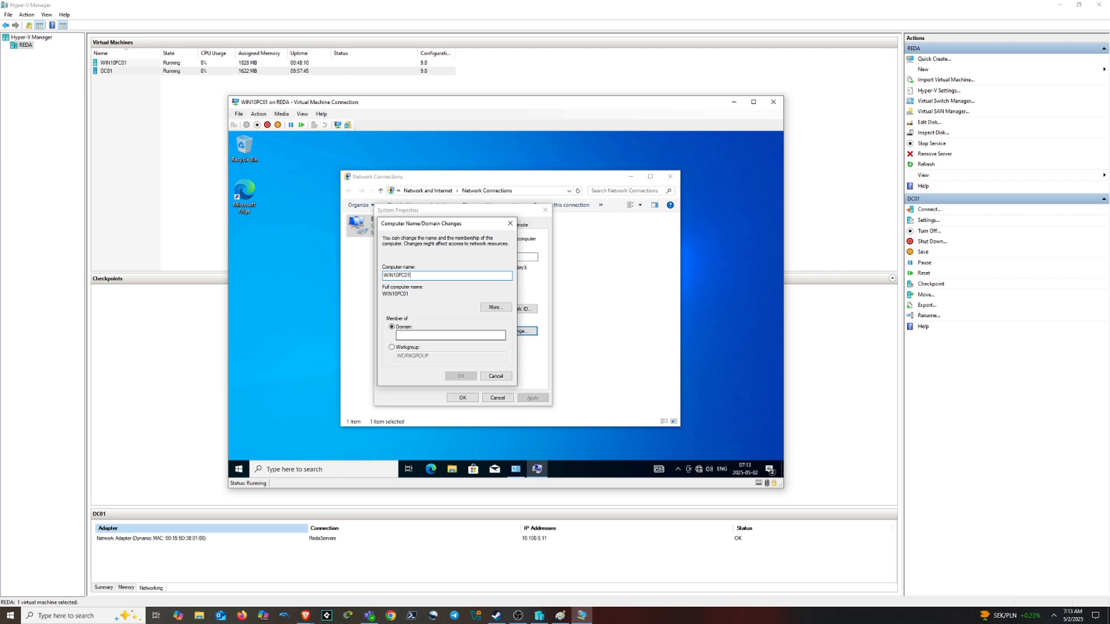
pyautogui.click(439, 335)
pyautogui.write('RE')
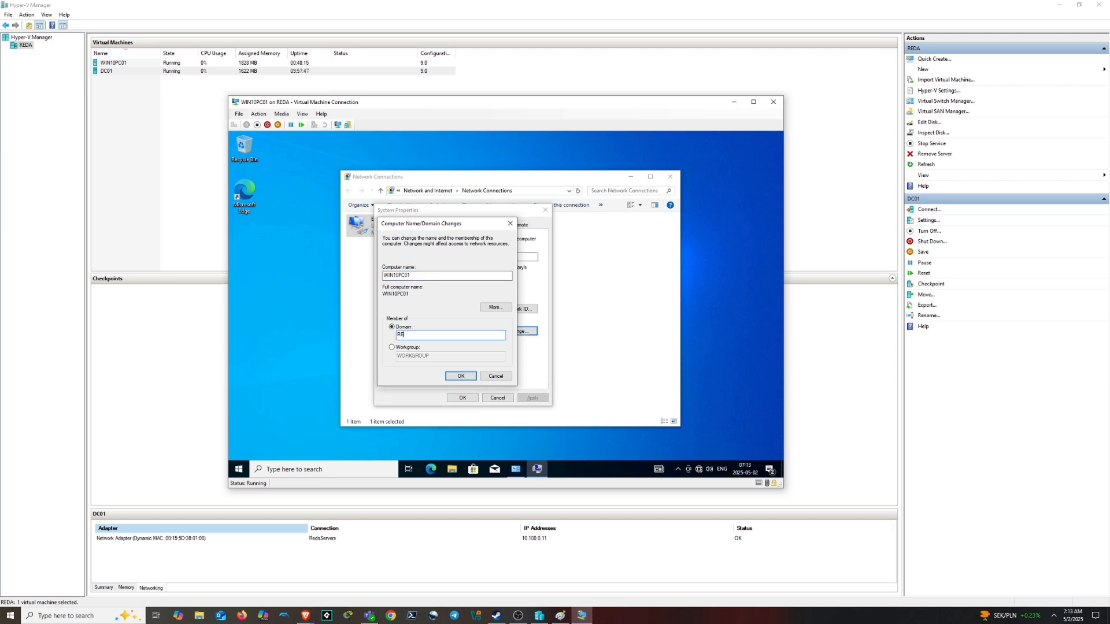
pyautogui.write('DA.loca')
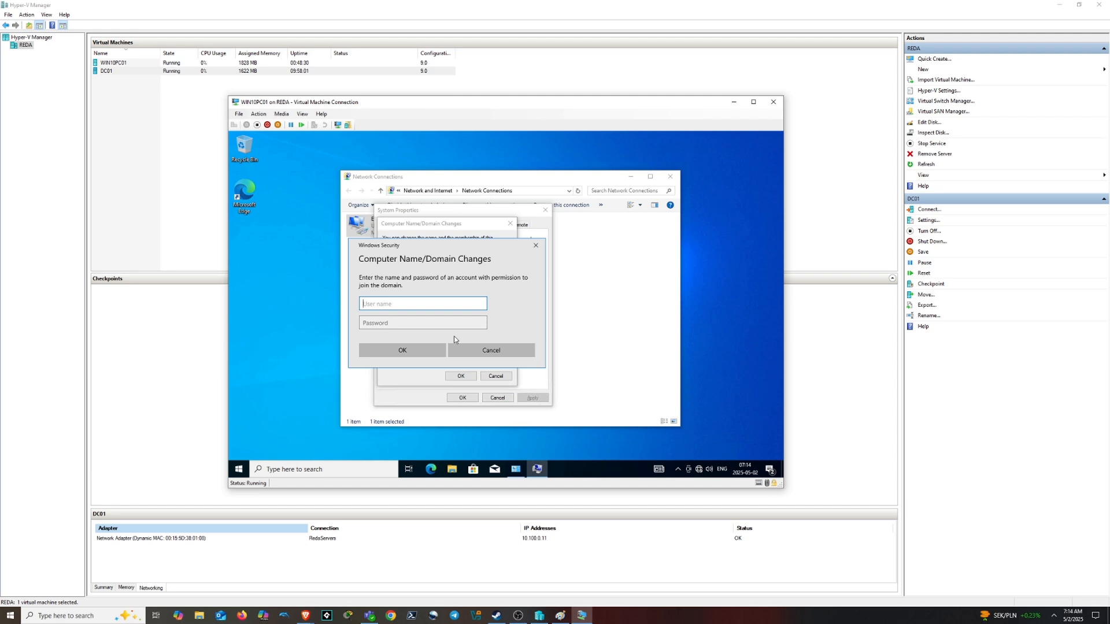
# Authorise the domain join with the domain admin user name and password
pyautogui.write('lila')
pyautogui.press('Tab')
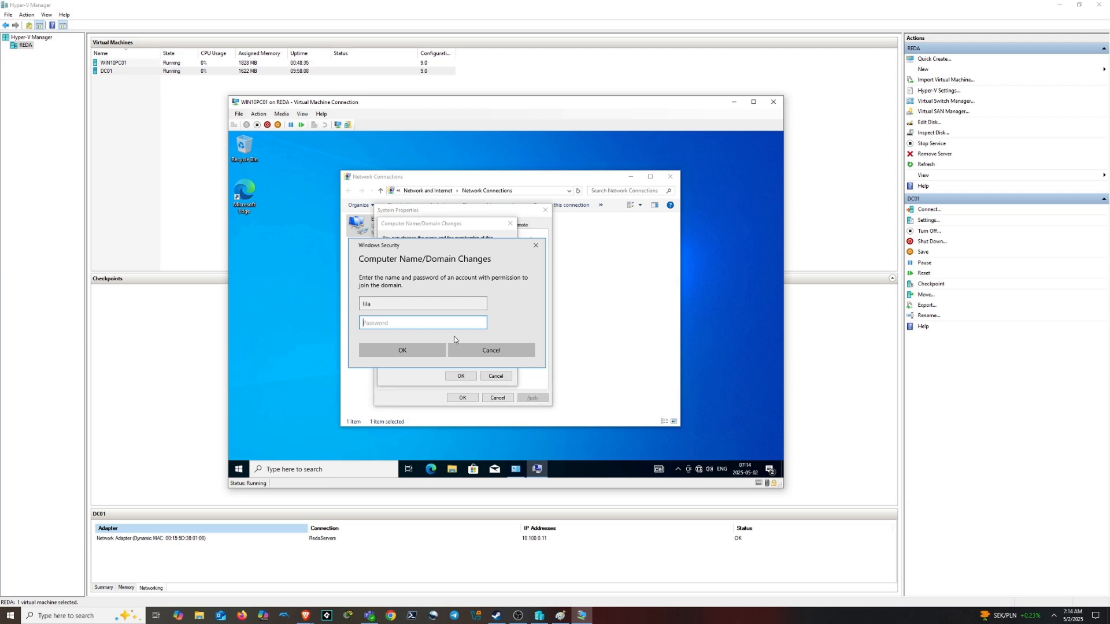
pyautogui.write('****')
pyautogui.write('w0rd')
pyautogui.press('Return')
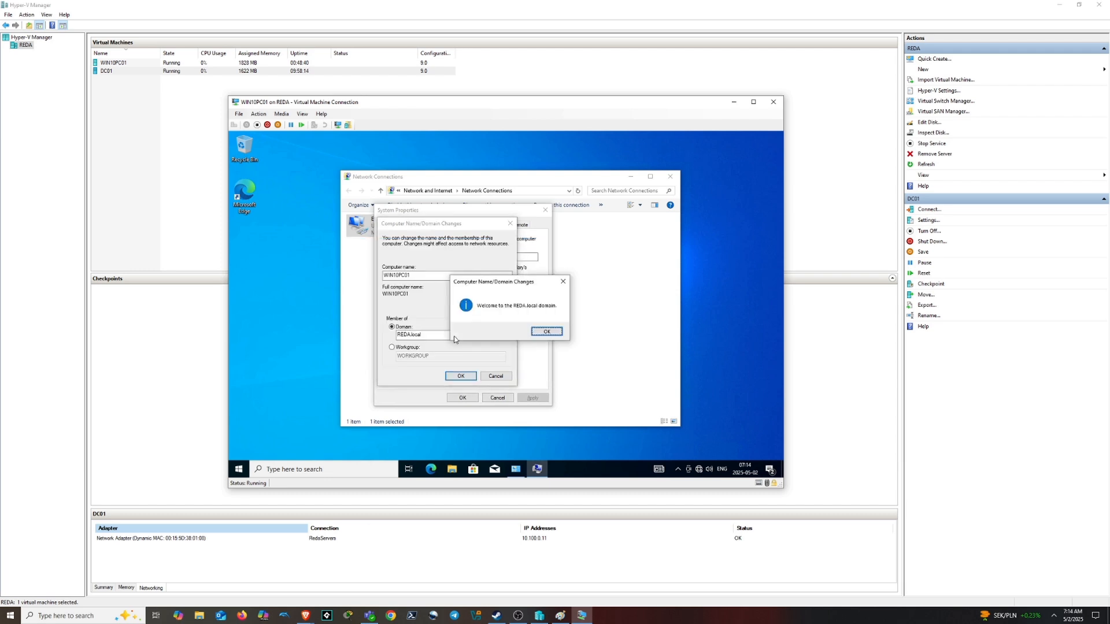
# Acknowledge the REDA.local welcome, DNS error and restart notices, then close System Properties
pyautogui.click(546, 331)
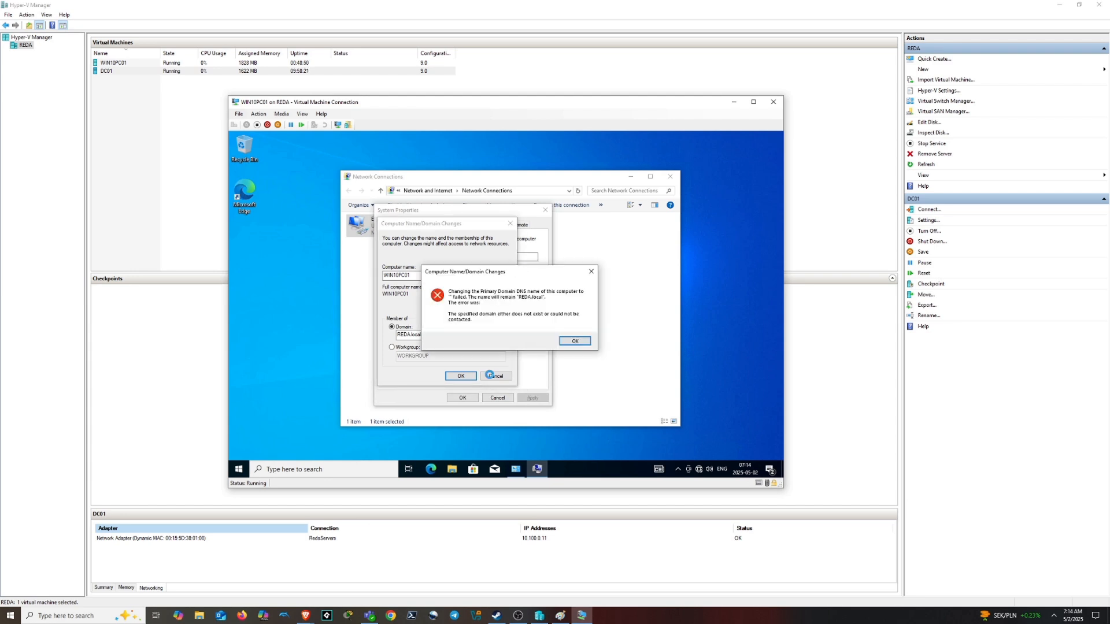
pyautogui.click(575, 342)
pyautogui.click(564, 312)
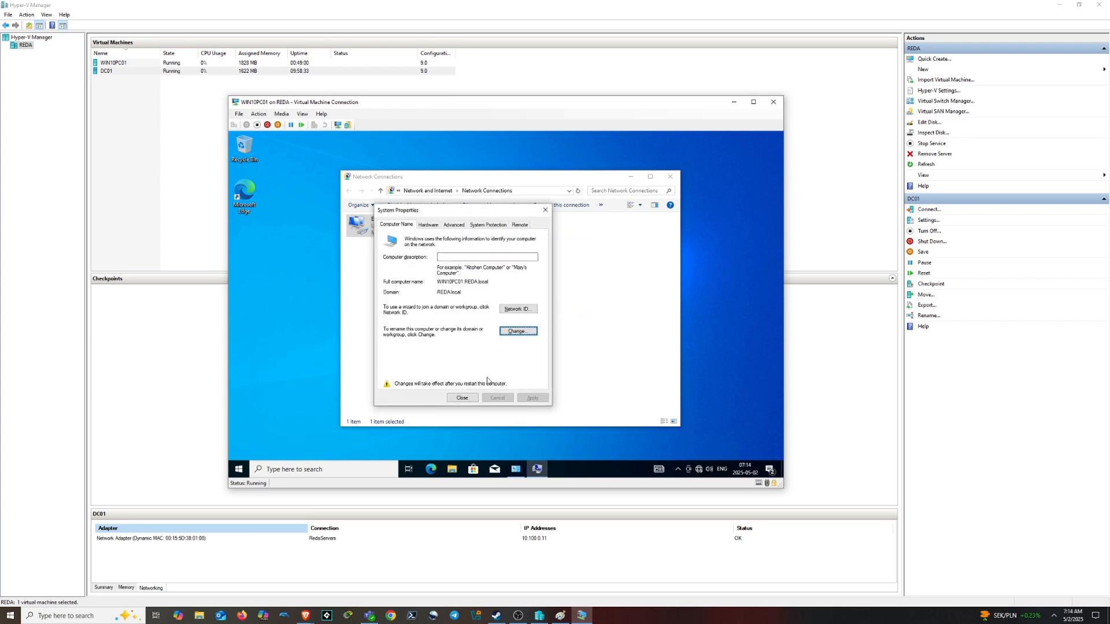
pyautogui.click(459, 398)
pyautogui.click(503, 308)
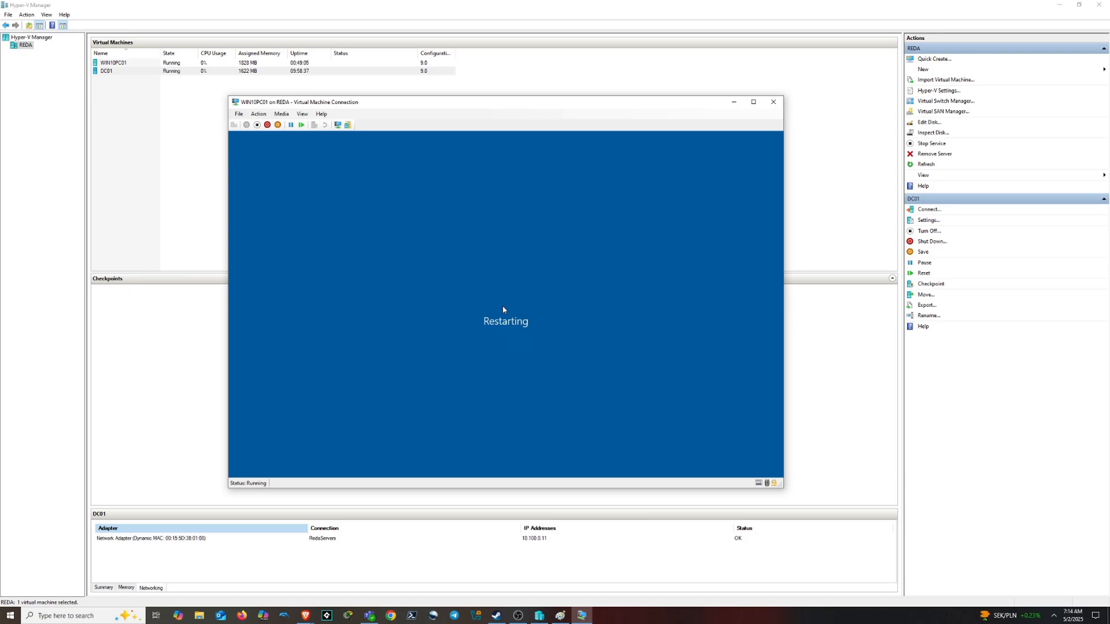